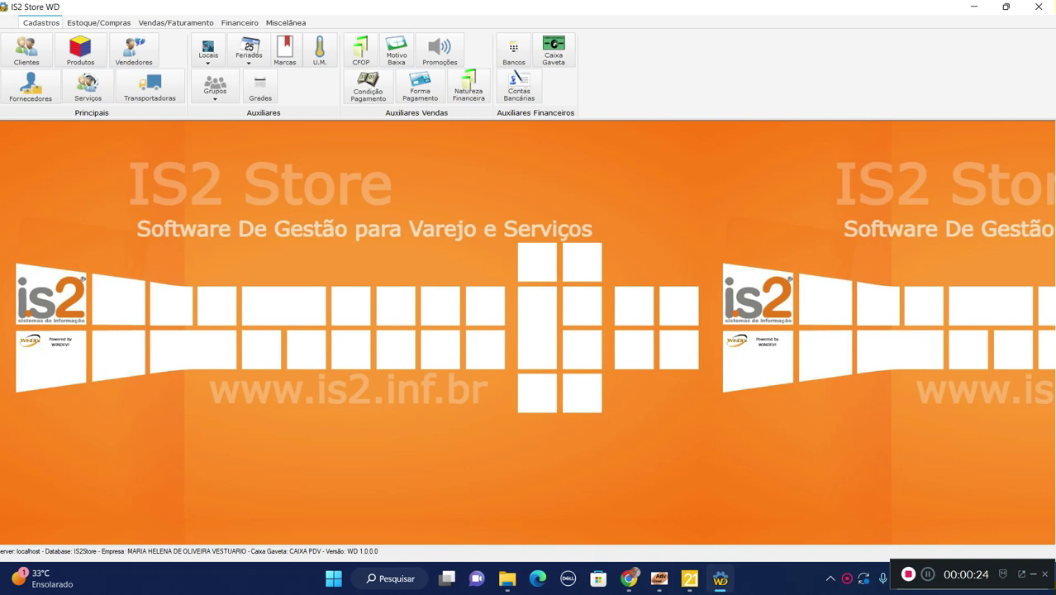
Review the record and credit history of the client NF-E EMITIDA EM AMBIENTE DE HOMOLOGACAO, then close the client list
click(27, 50)
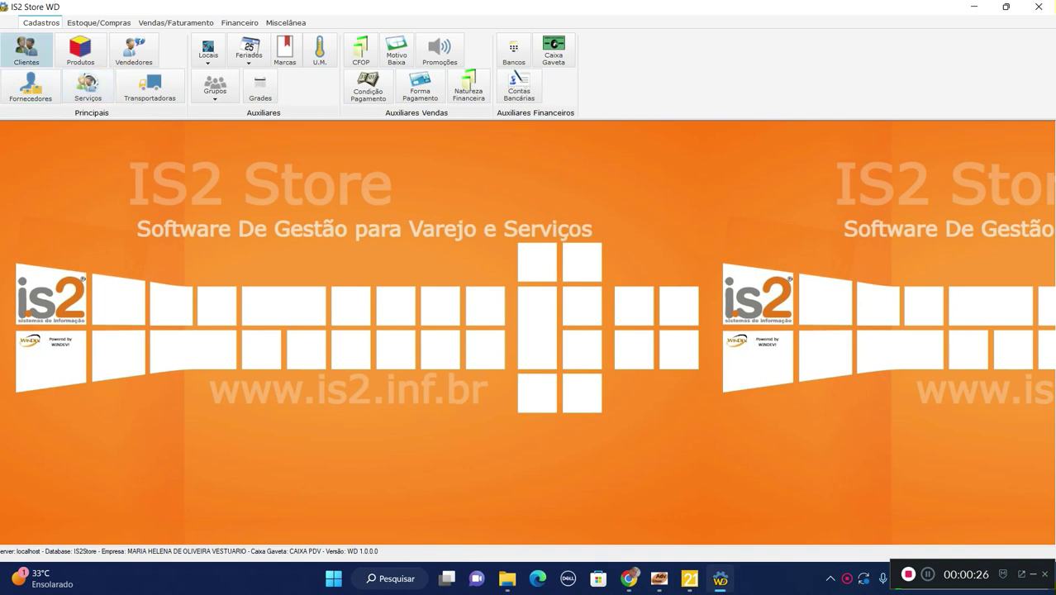
click(413, 317)
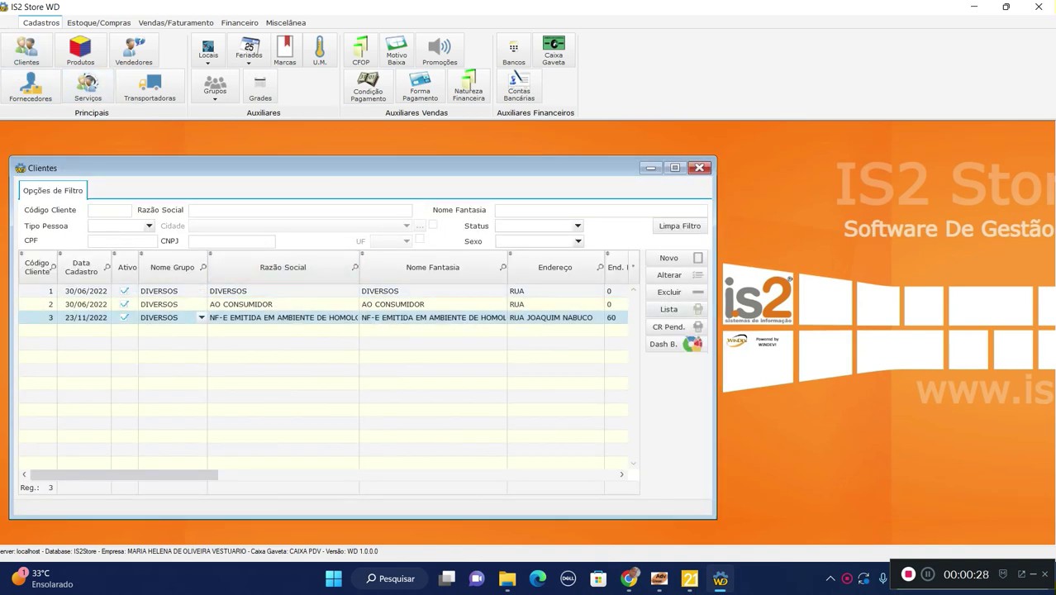
click(669, 274)
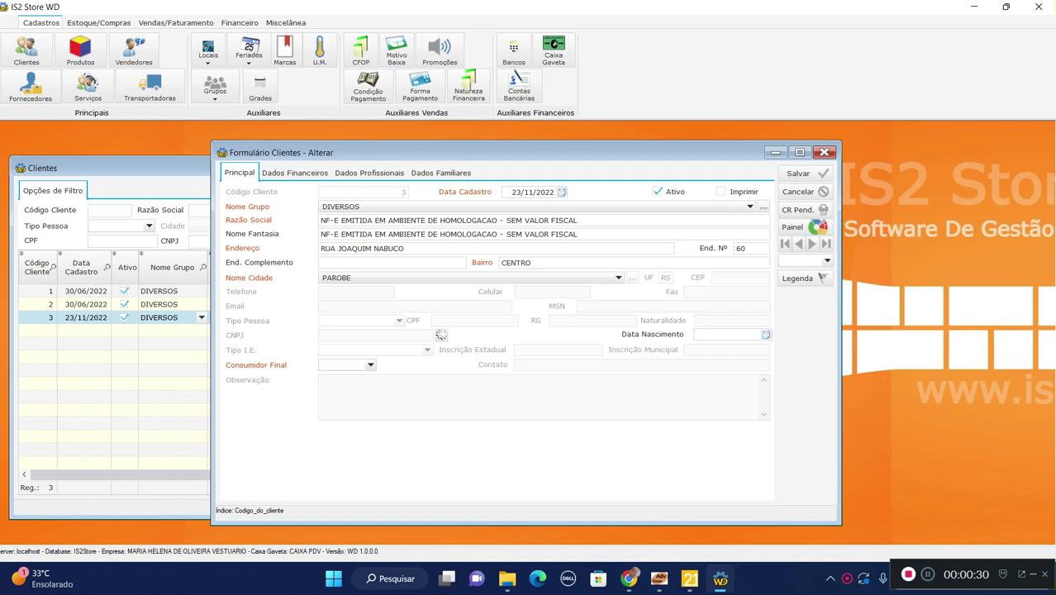
click(824, 152)
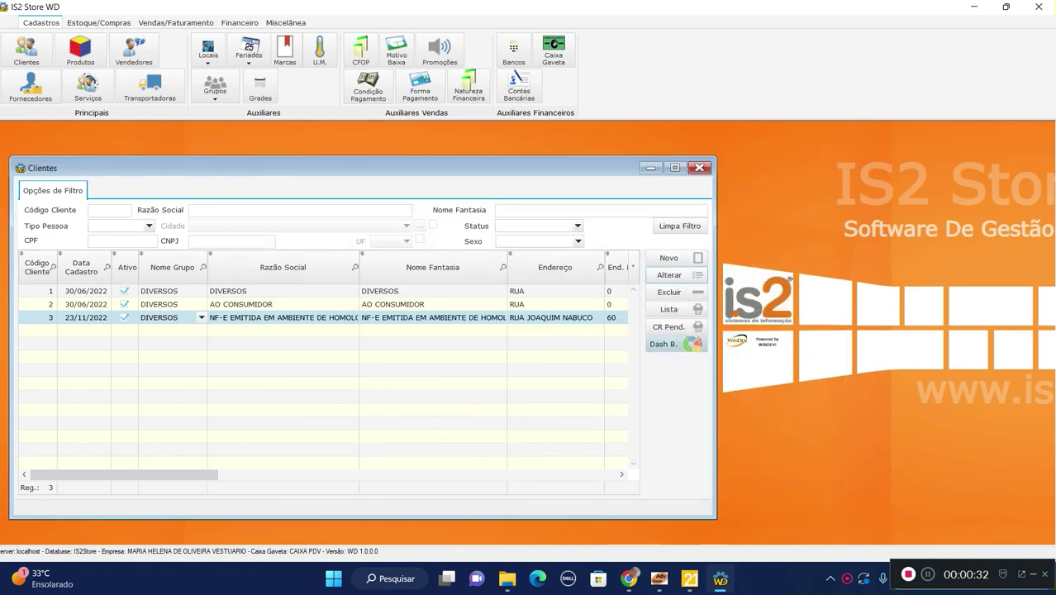
click(685, 344)
click(612, 175)
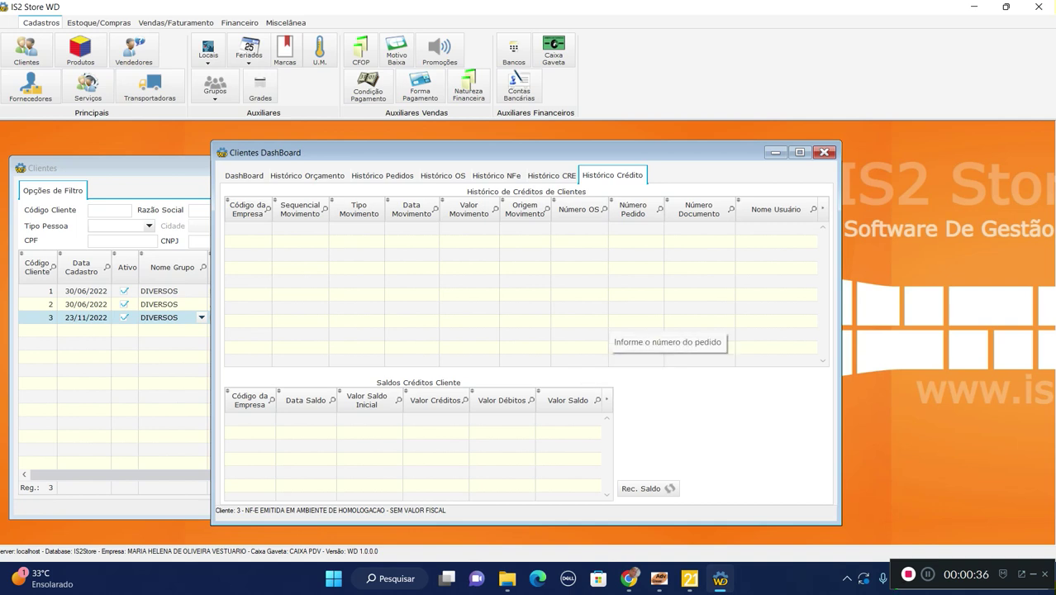
click(824, 152)
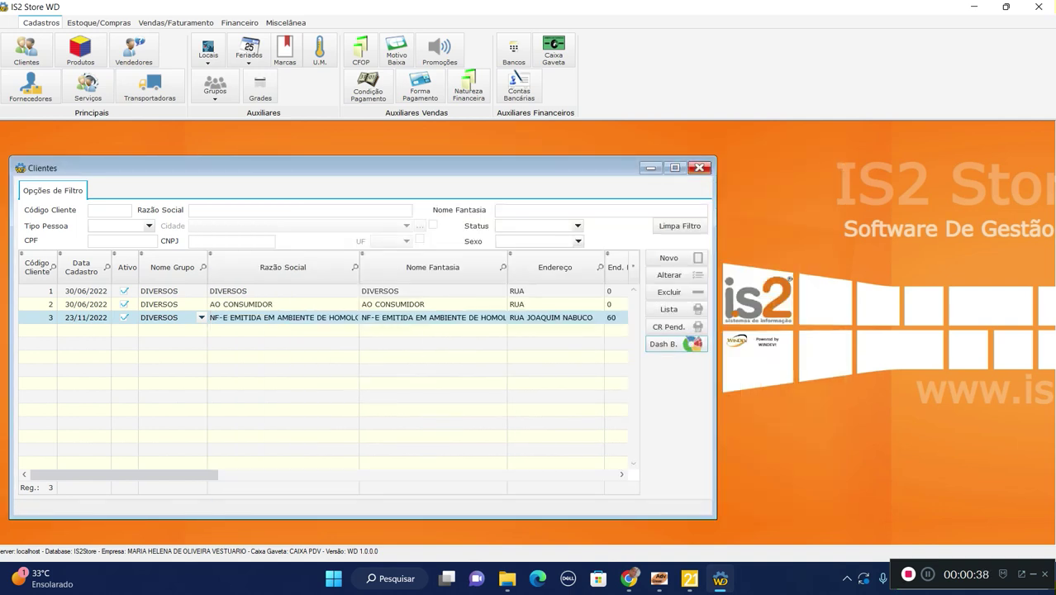
click(700, 168)
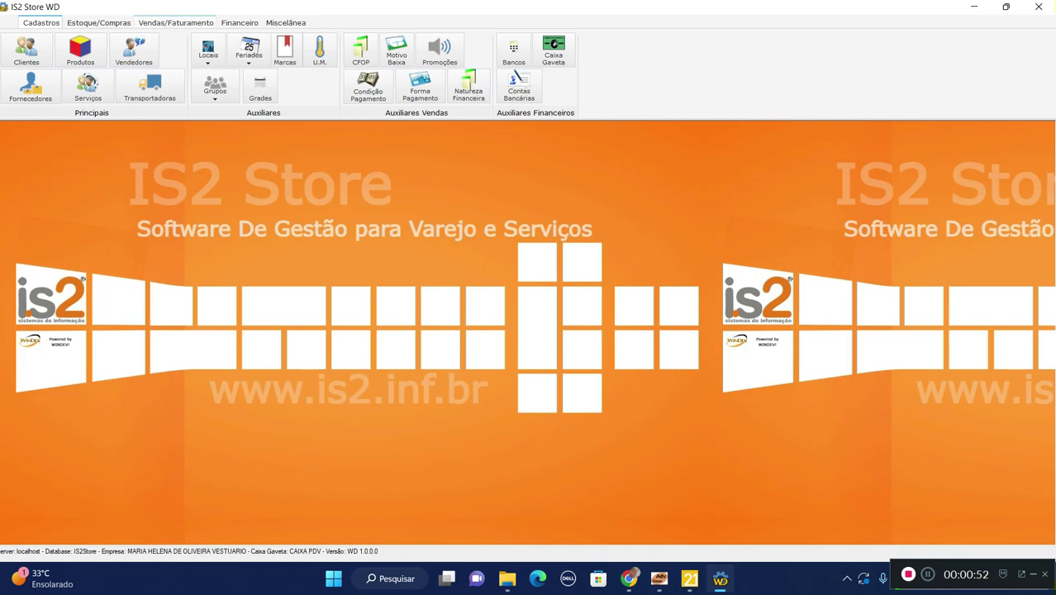
Start a new sales order for the client NF-E EMITIDA EM AMBIENTE DE HOMOLOGACAO and choose the salesperson
click(175, 22)
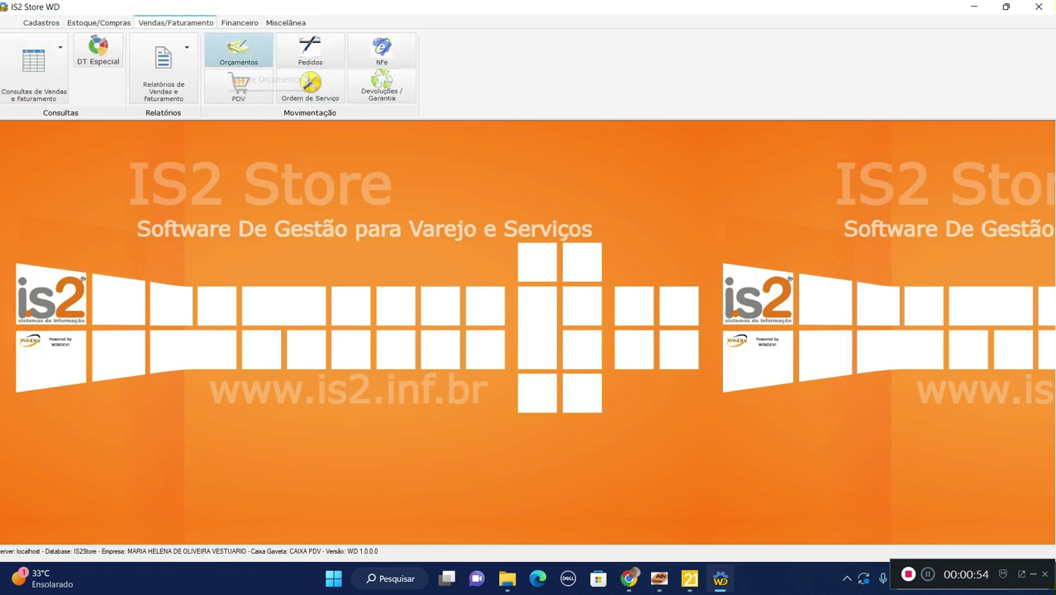
click(310, 52)
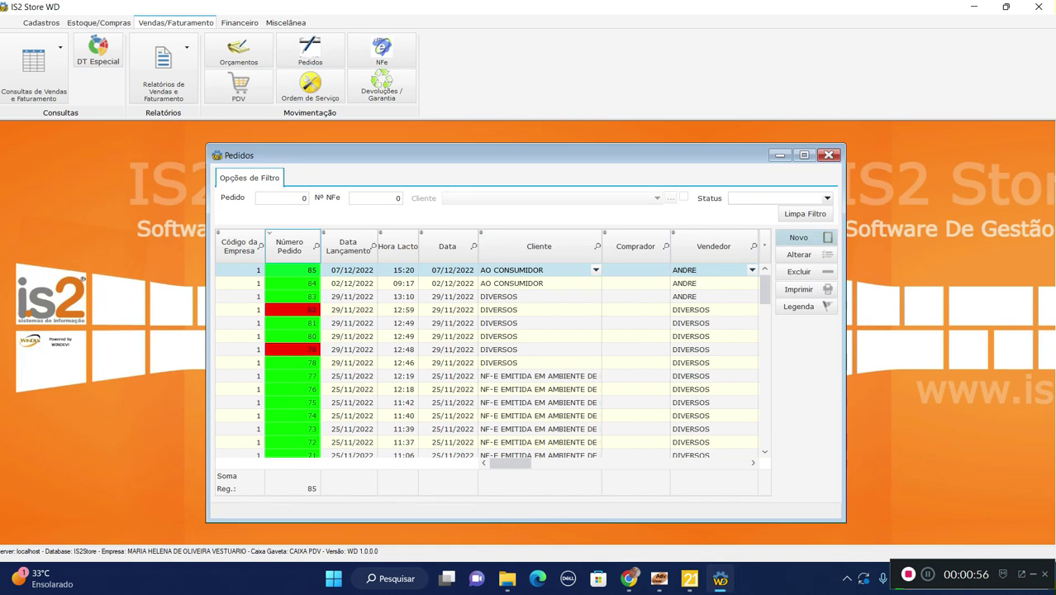
click(798, 238)
click(537, 204)
click(537, 237)
click(537, 218)
key(Tab)
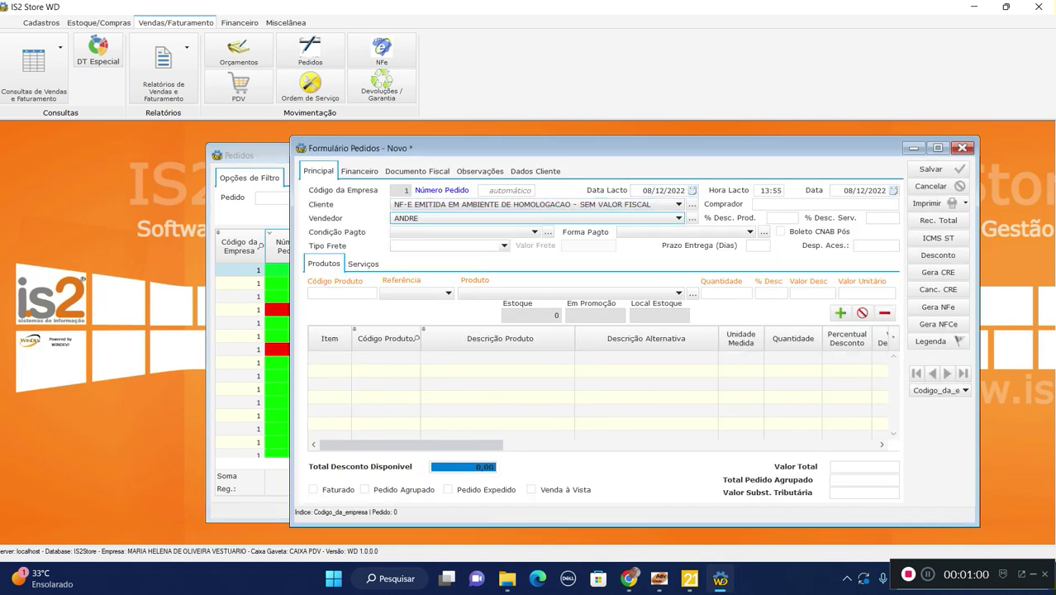
Set the order's payment condition to 15 DIAS and its payment form to CARTAO CREDITO MASTER
key(Down)
key(Down)
key(Down)
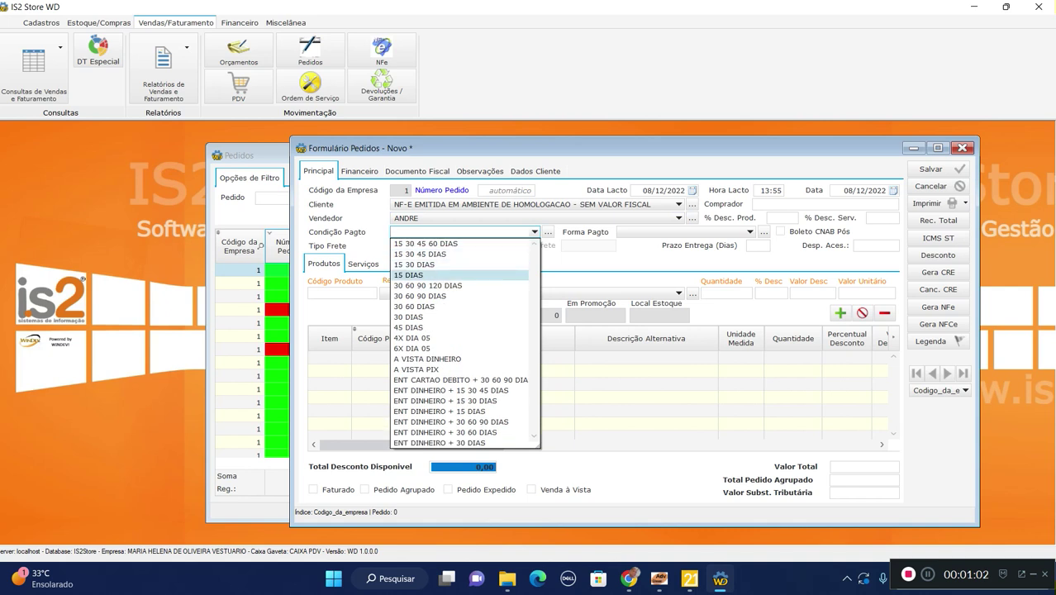
click(413, 275)
click(750, 232)
click(677, 243)
Set the order's freight type to 9-SEM FRETE and save the order
key(Tab)
key(Down)
key(Down)
key(Down)
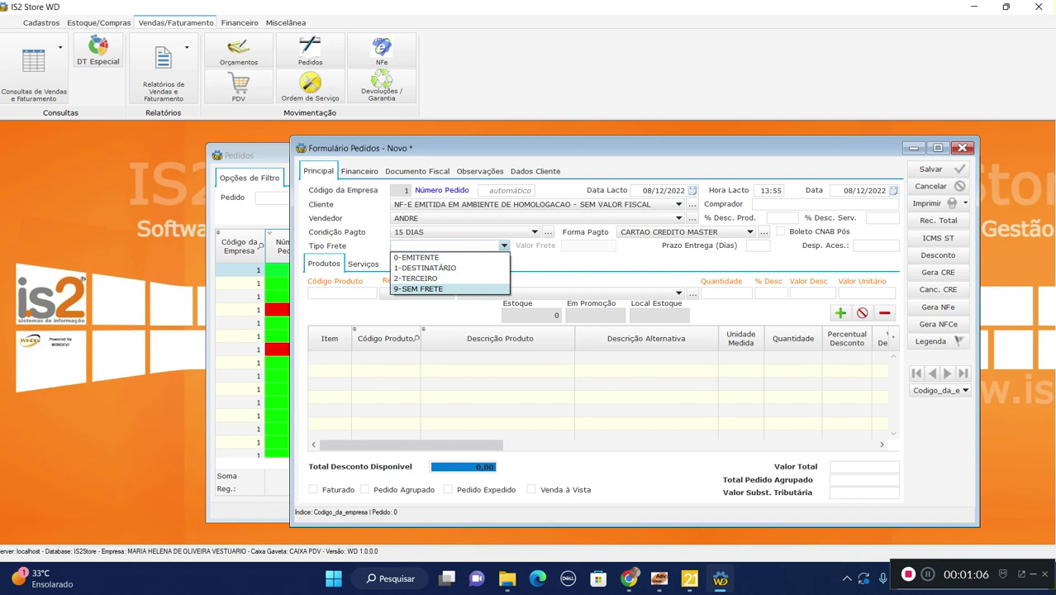
key(Return)
click(938, 169)
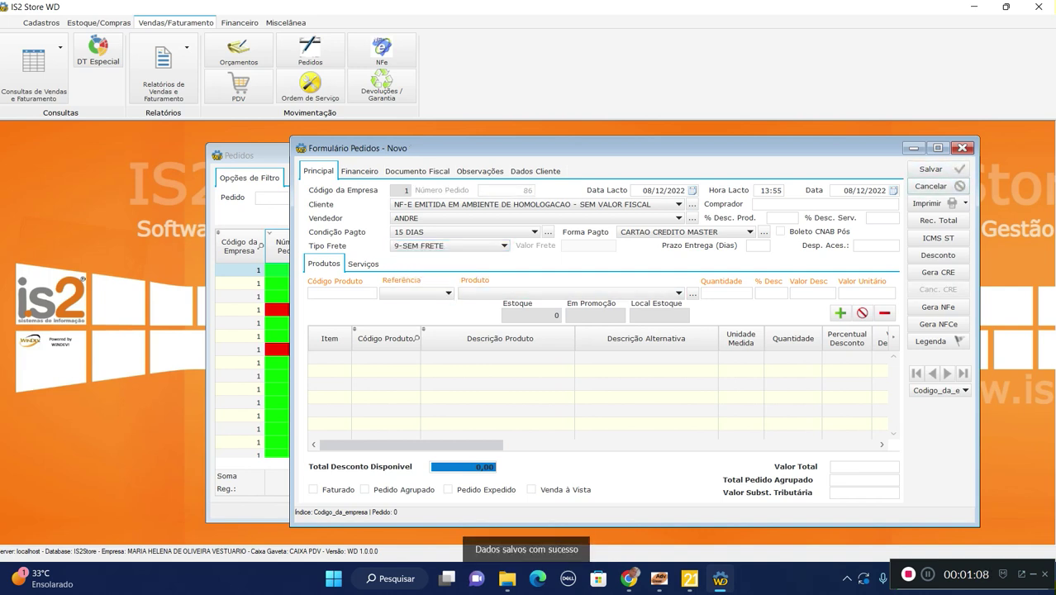
Add product code 1 to the order with the description TESTE CREDITO, quantity 1 and unit value 50
text(1)
key(Return)
text(TESTE CREDITO)
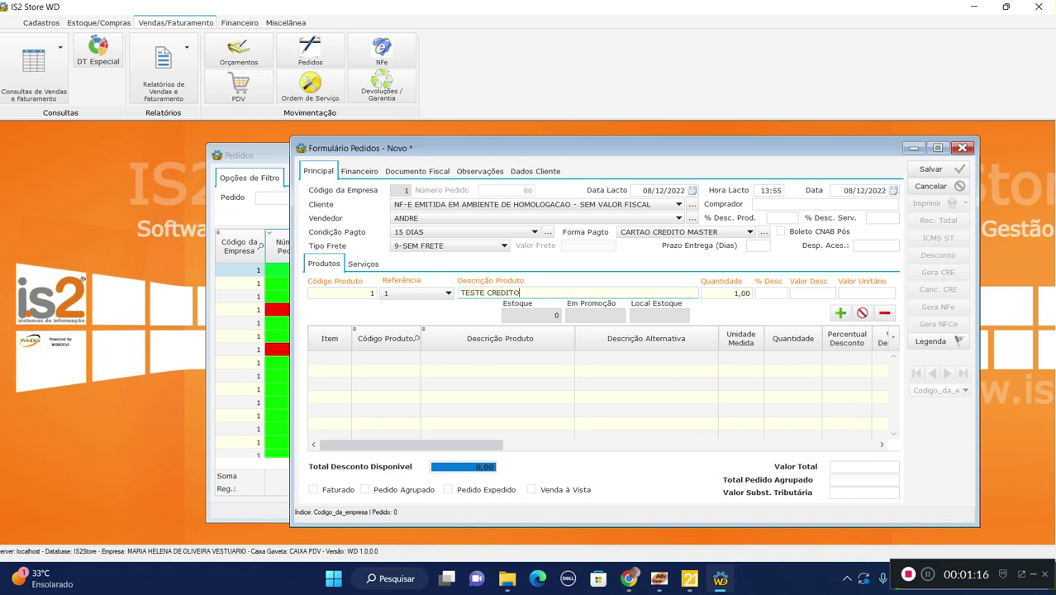
key(Return)
key(Return)
key(Return)
text(50)
key(Return)
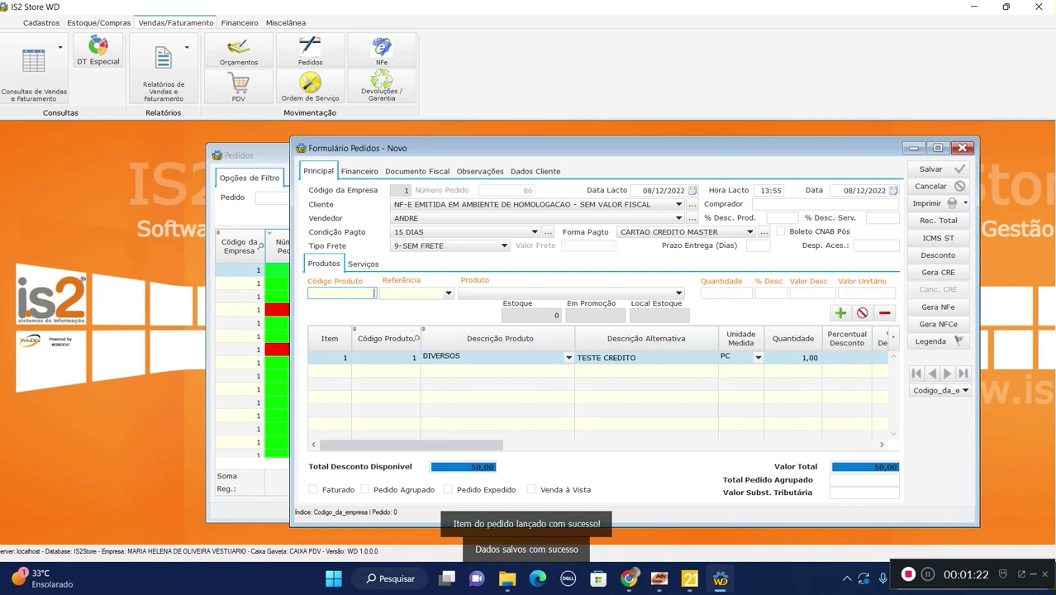
Generate the order's accounts receivable, accepting added interest, and close the order form and the order list
click(938, 273)
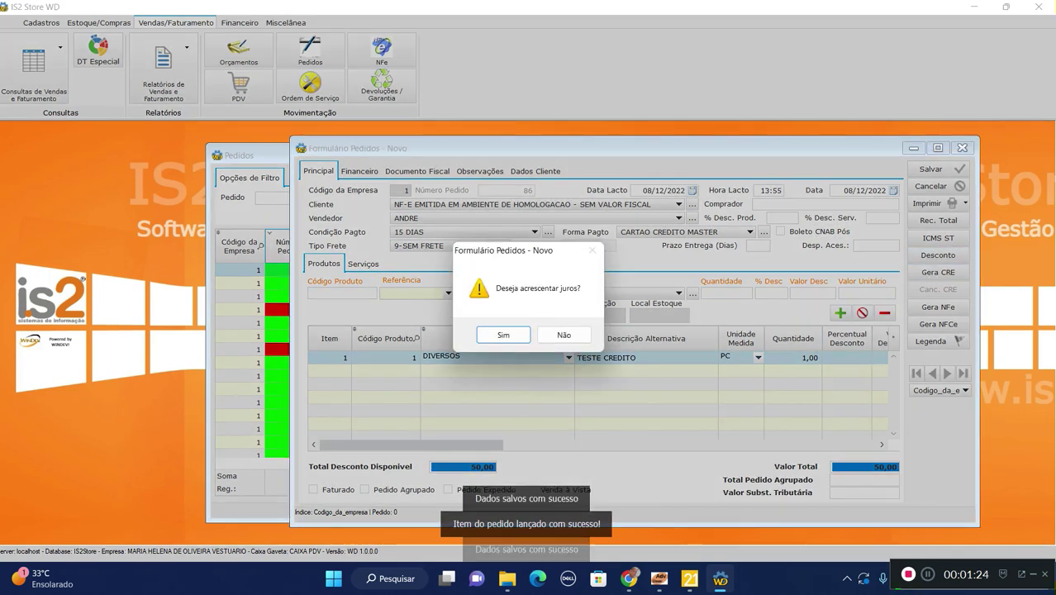
key(Return)
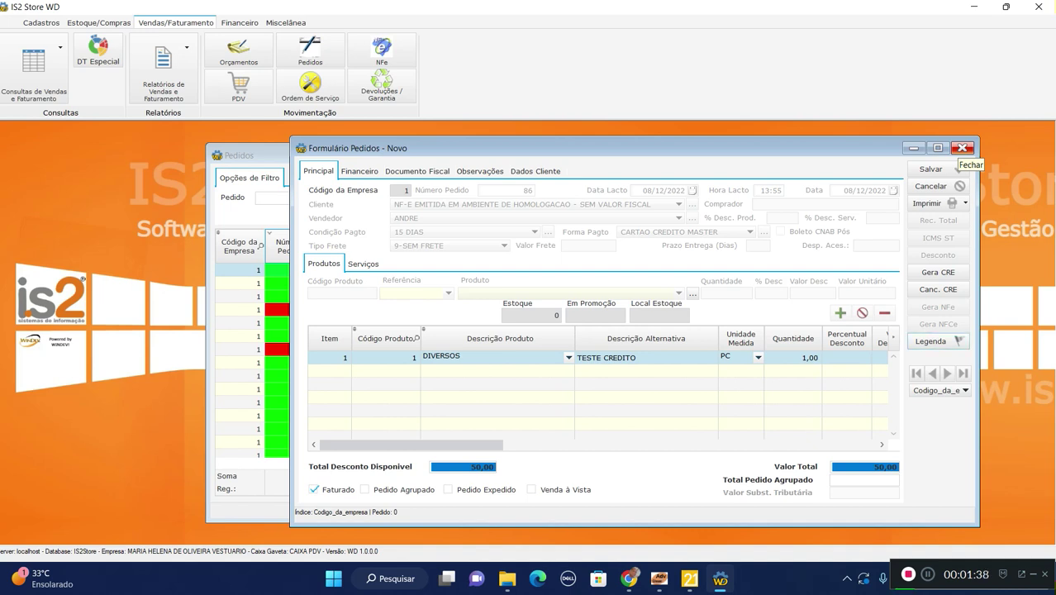
click(961, 149)
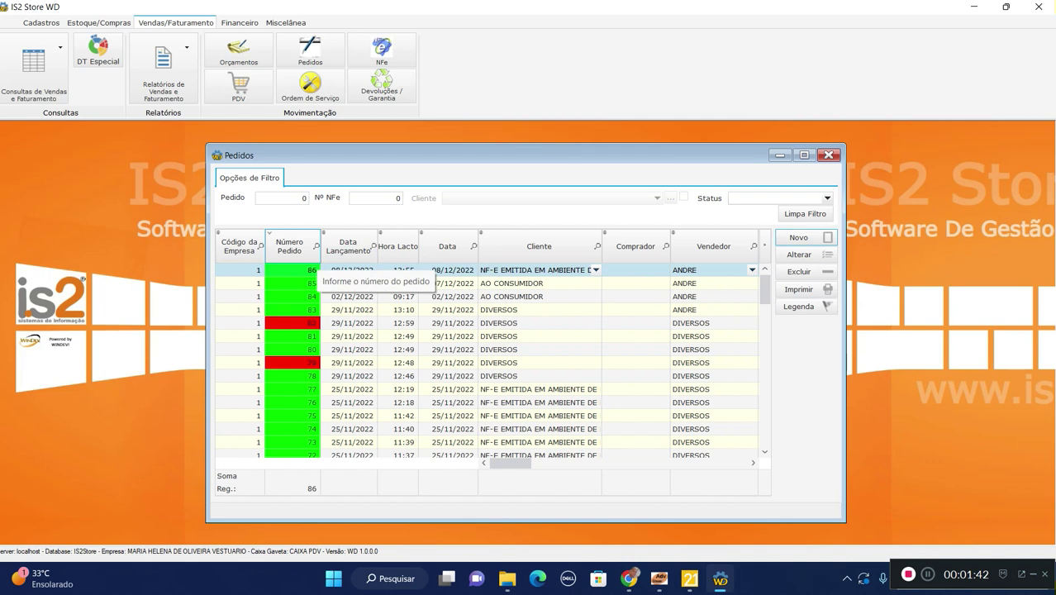
click(828, 154)
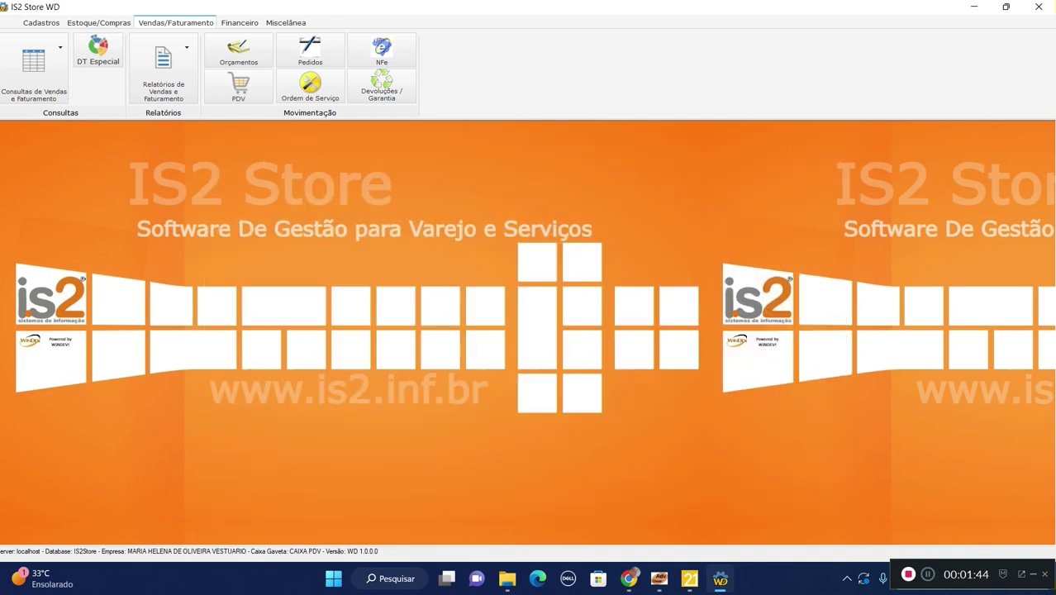
Start a new return for the client NF-E EMITIDA EM AMBIENTE DE HOMOLOGACAO with PEDIDO as the sale origin
click(382, 82)
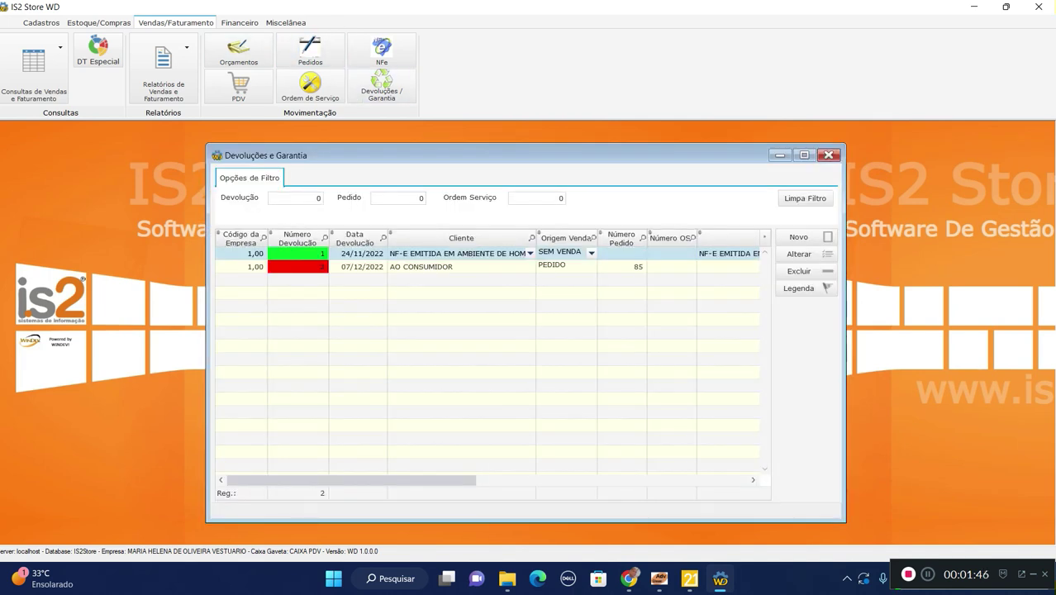
click(798, 237)
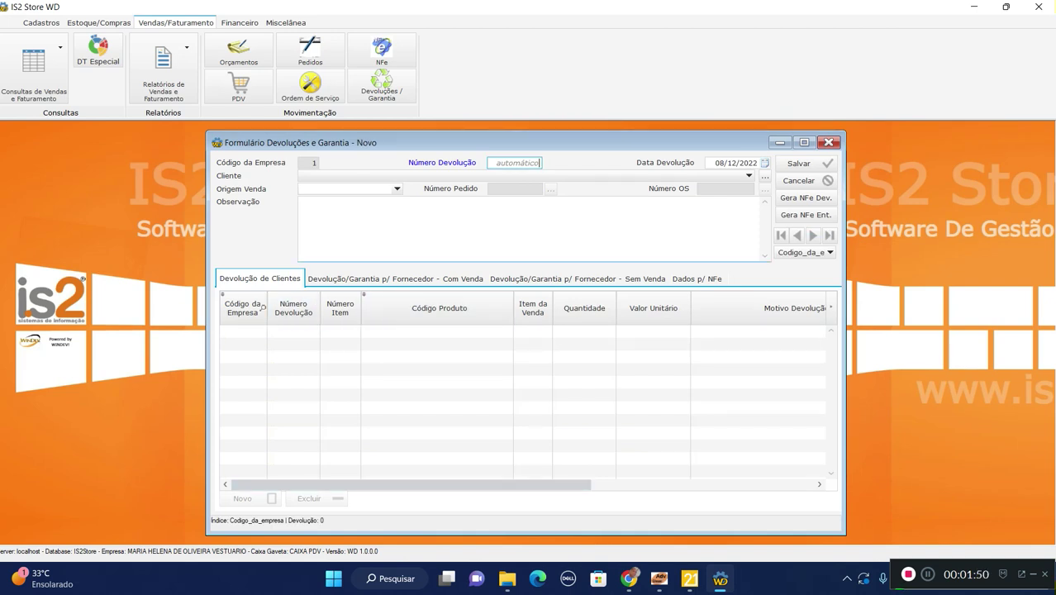
click(389, 176)
click(389, 208)
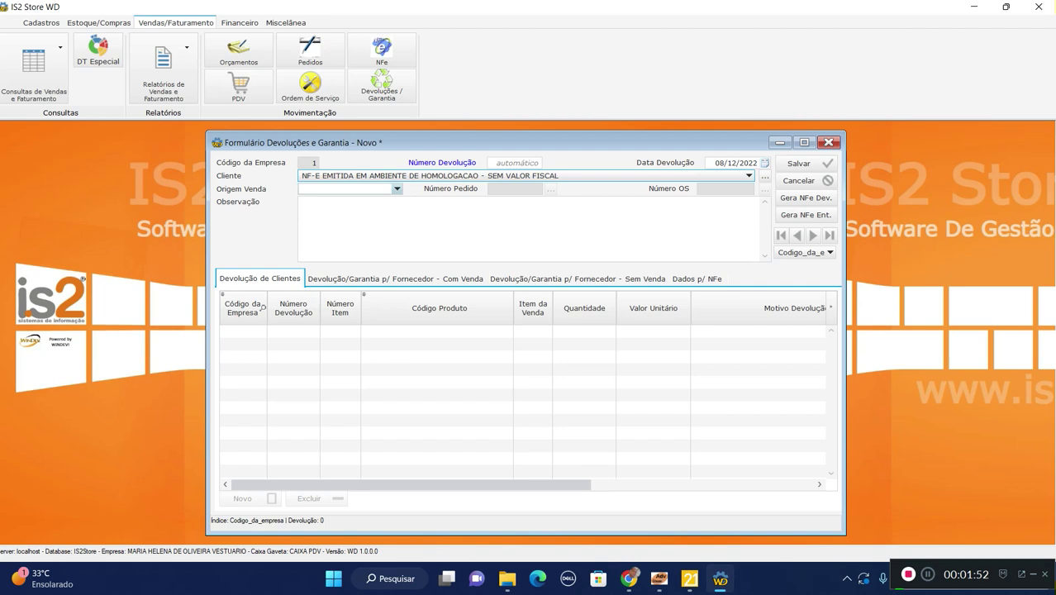
key(Tab)
key(alt+Down)
key(Return)
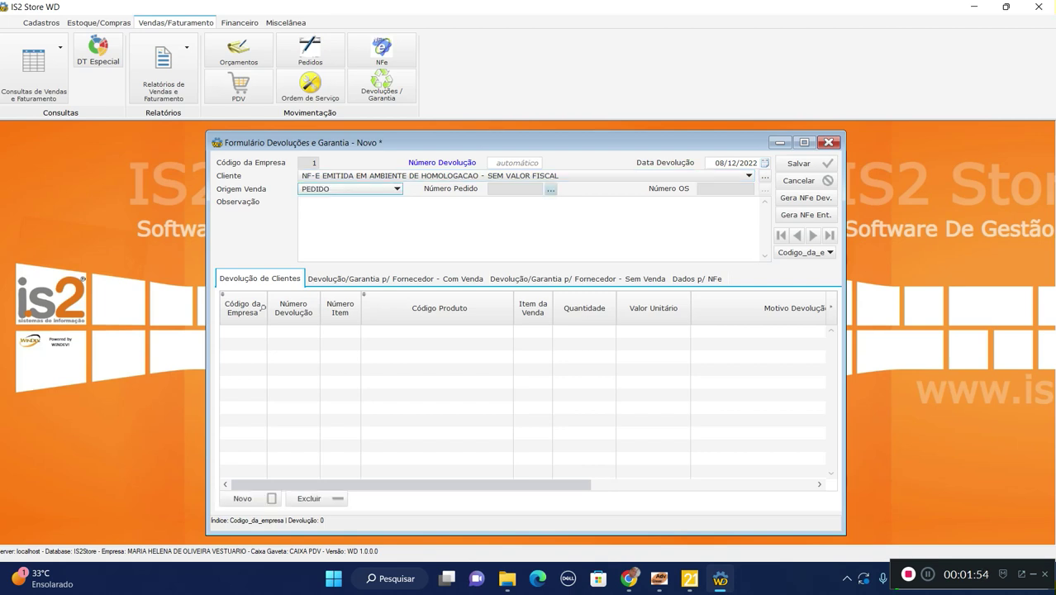
Link the client's most recent order to the return and save the return
click(551, 189)
click(462, 276)
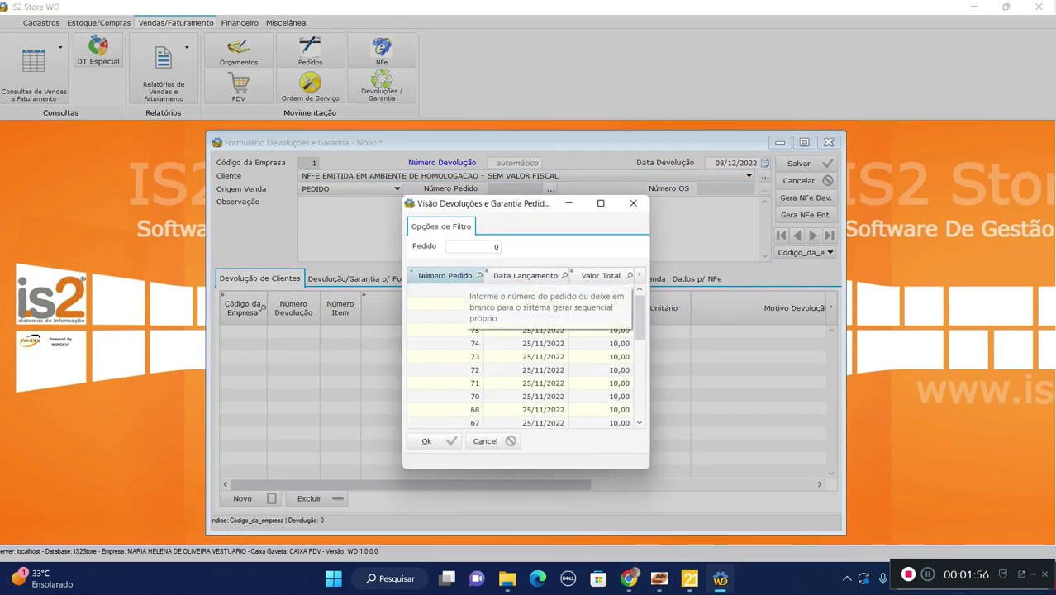
click(462, 291)
click(433, 441)
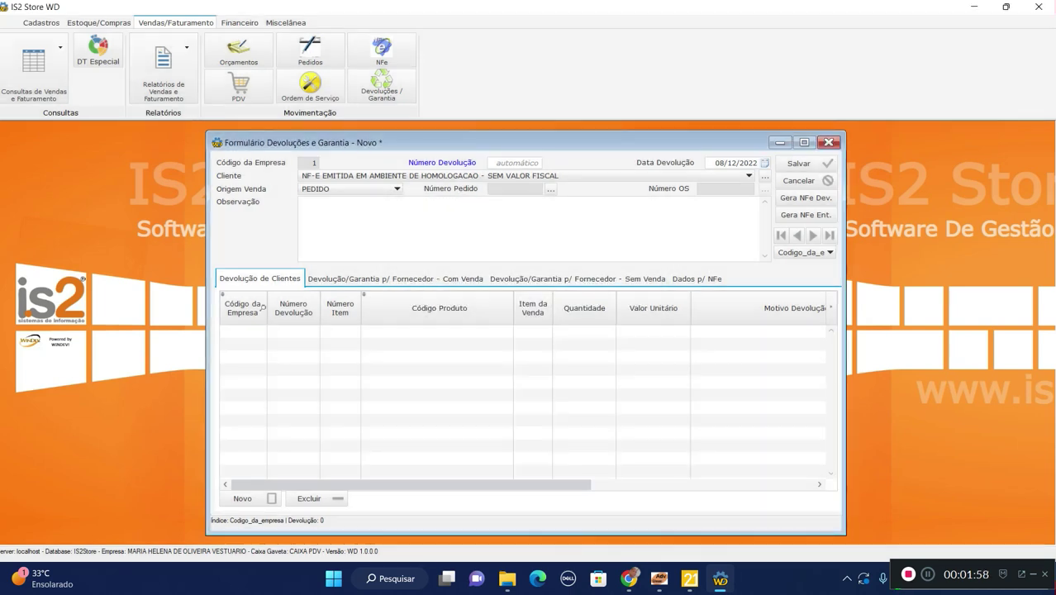
click(805, 164)
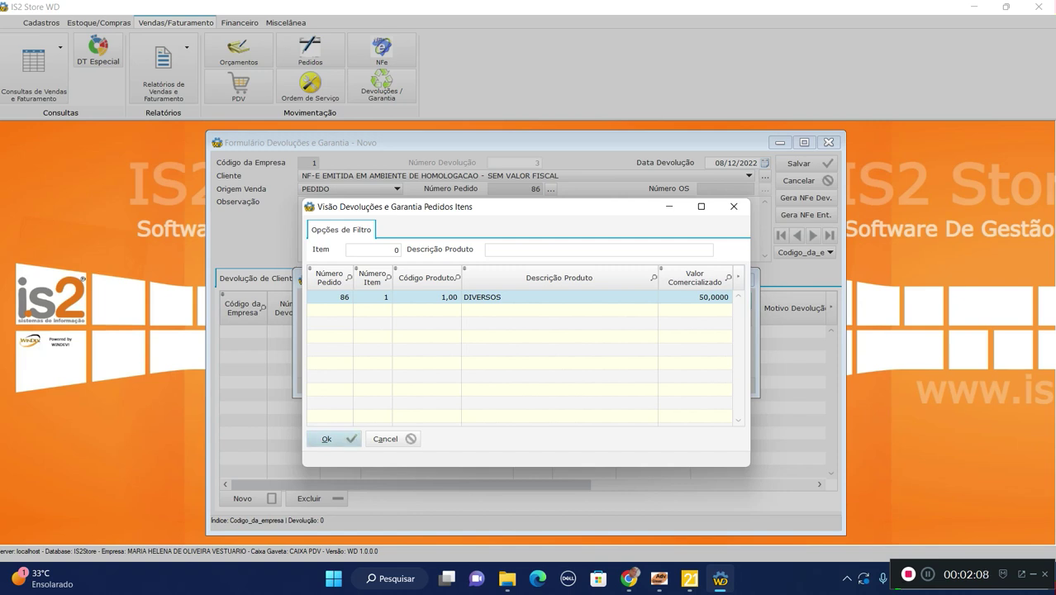
Add the order's DIVERSOS item to the return with reason TESTE and disbursement type CRÉDITO, save it, and close the returns windows
click(326, 438)
text(TESTE)
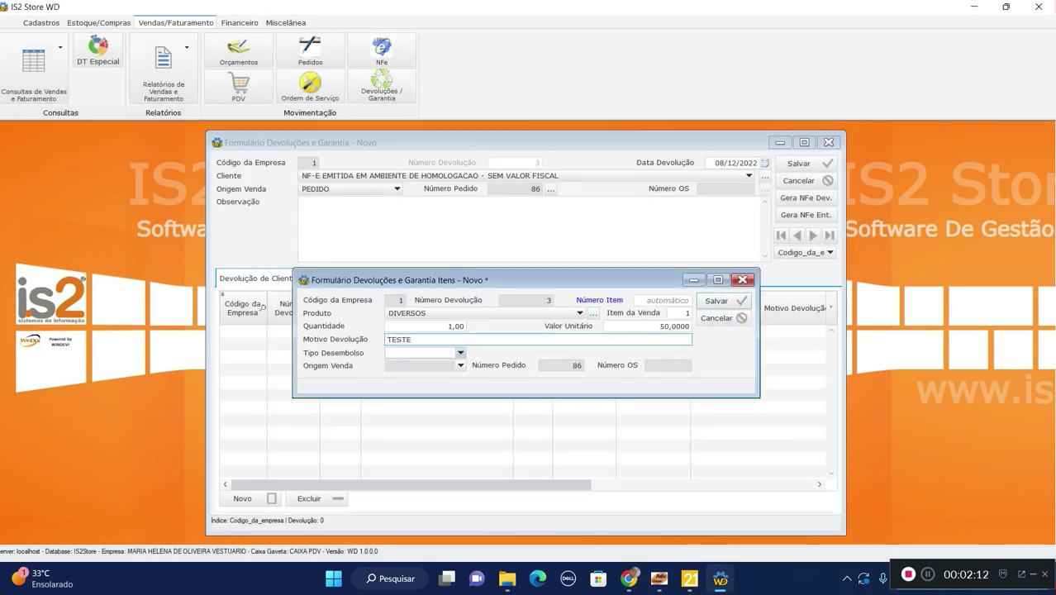
click(460, 352)
click(404, 364)
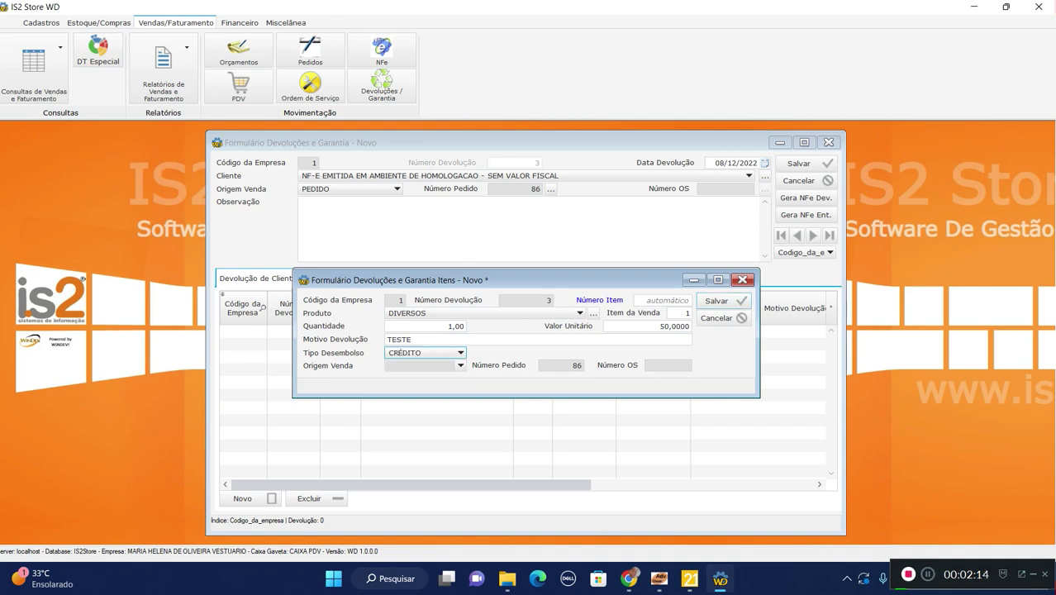
click(722, 301)
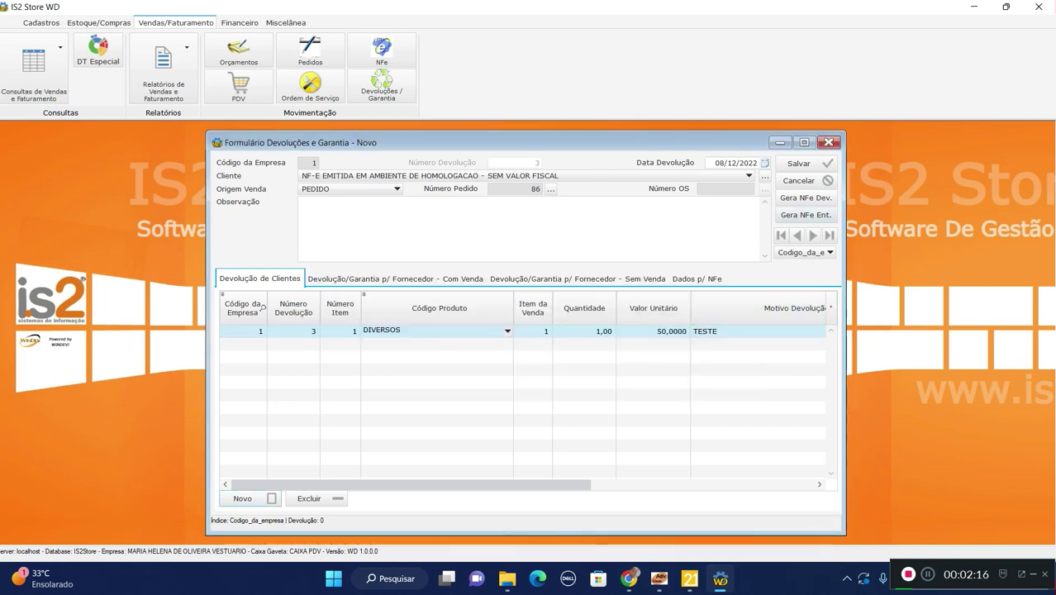
click(828, 142)
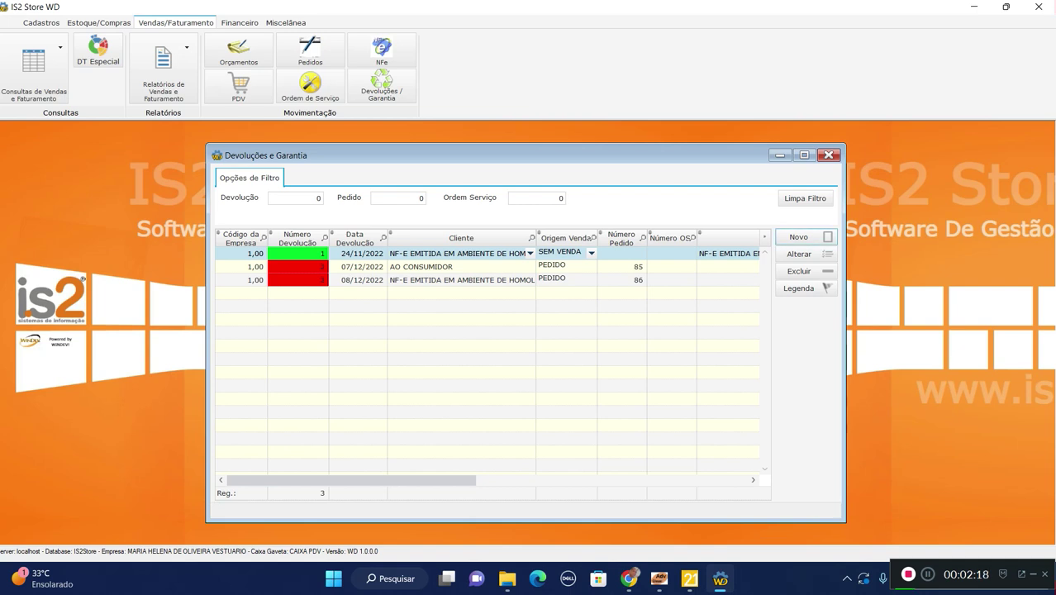
click(828, 155)
Check the credit history and credit balance in the dashboard of the client NF-E EMITIDA EM AMBIENTE DE HOMOLOGACAO
click(41, 23)
click(26, 51)
click(282, 318)
click(670, 344)
click(613, 176)
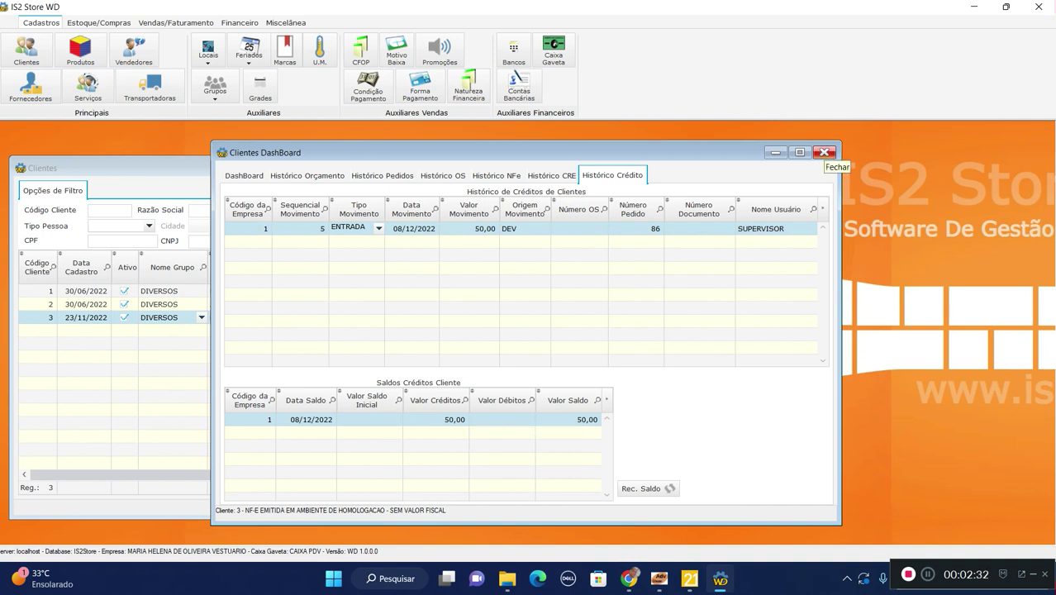
click(823, 152)
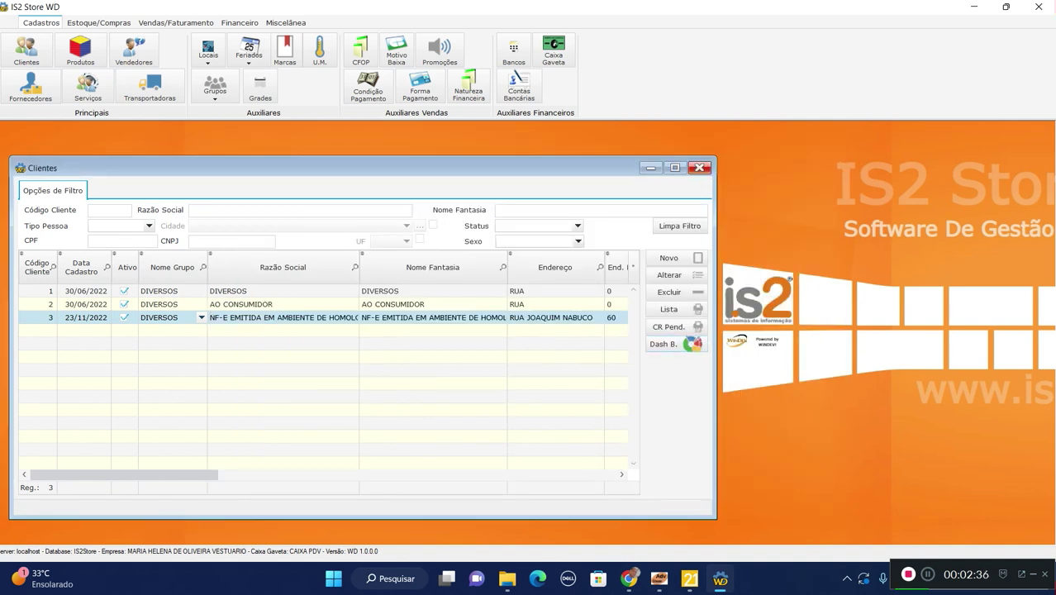
Create a direct credit entry for the client NF-E EMITIDA EM AMBIENTE DE HOMOLOGACAO with type ENTRADA and value 10, and save it
click(239, 23)
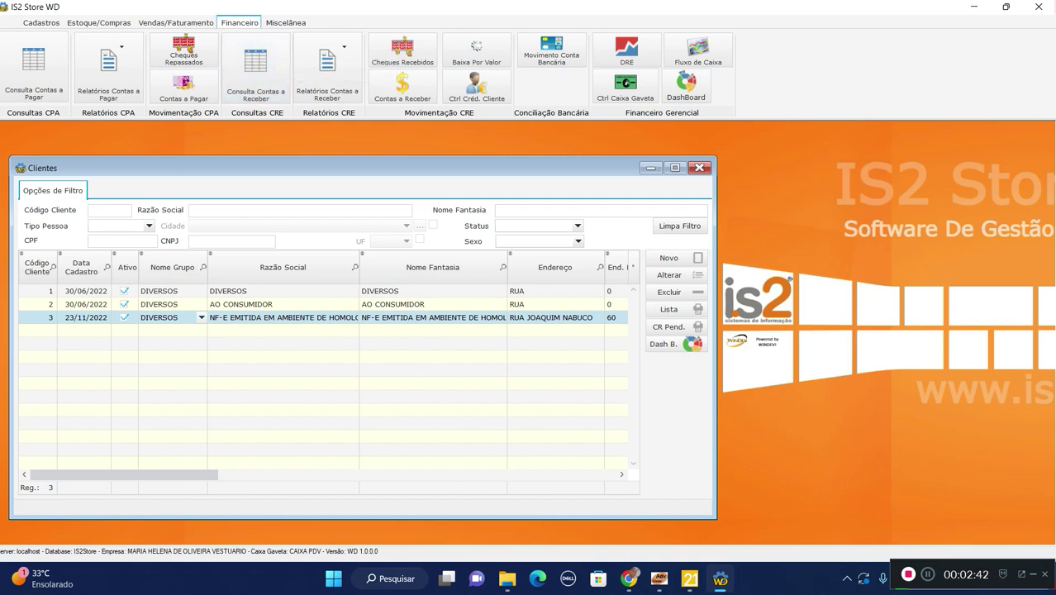
click(477, 83)
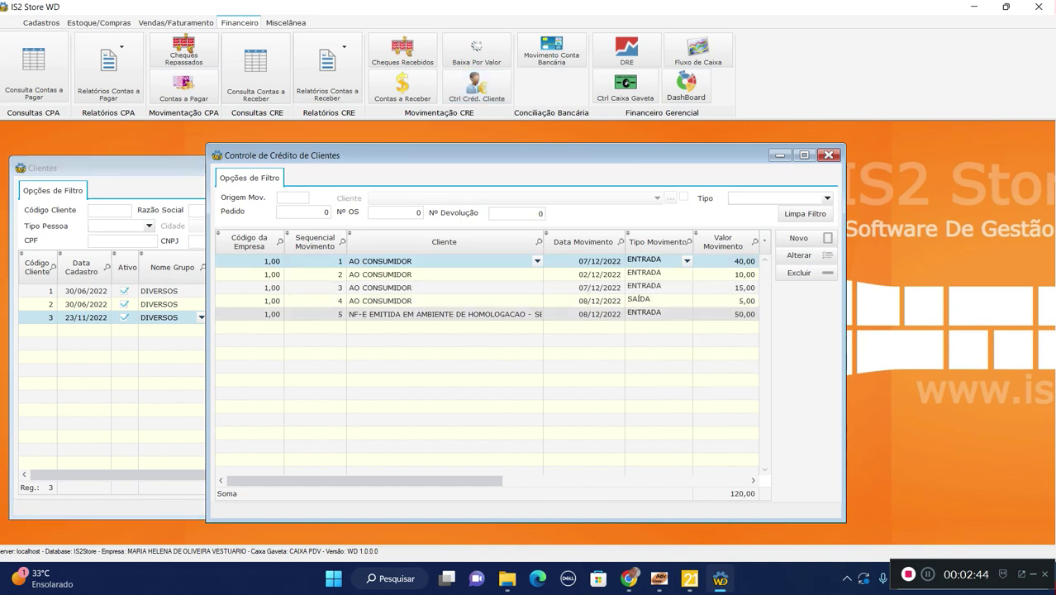
click(798, 238)
click(530, 307)
click(496, 342)
click(566, 320)
click(529, 332)
click(681, 321)
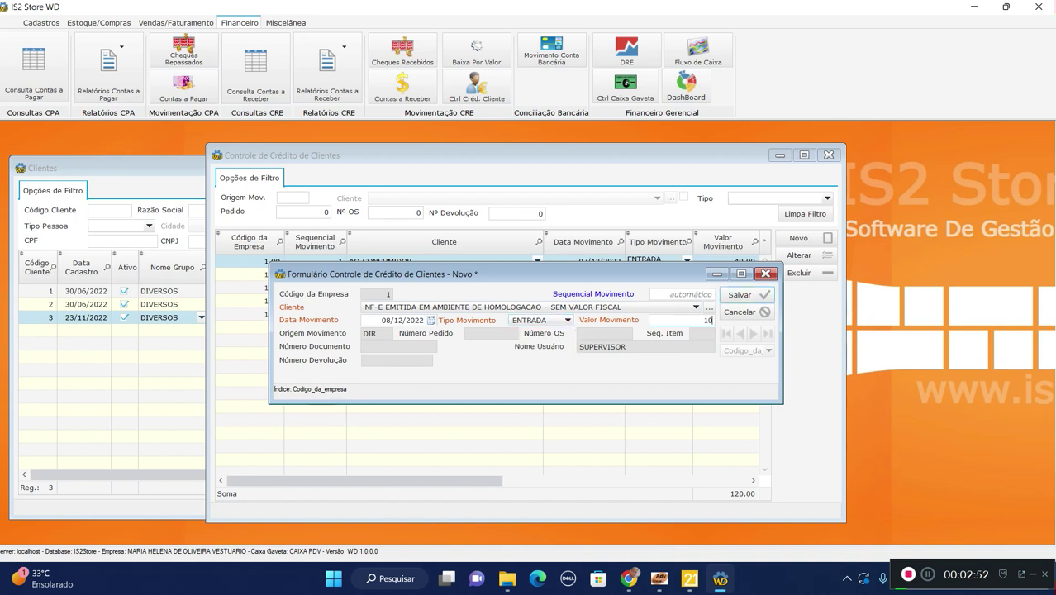
click(746, 295)
click(766, 273)
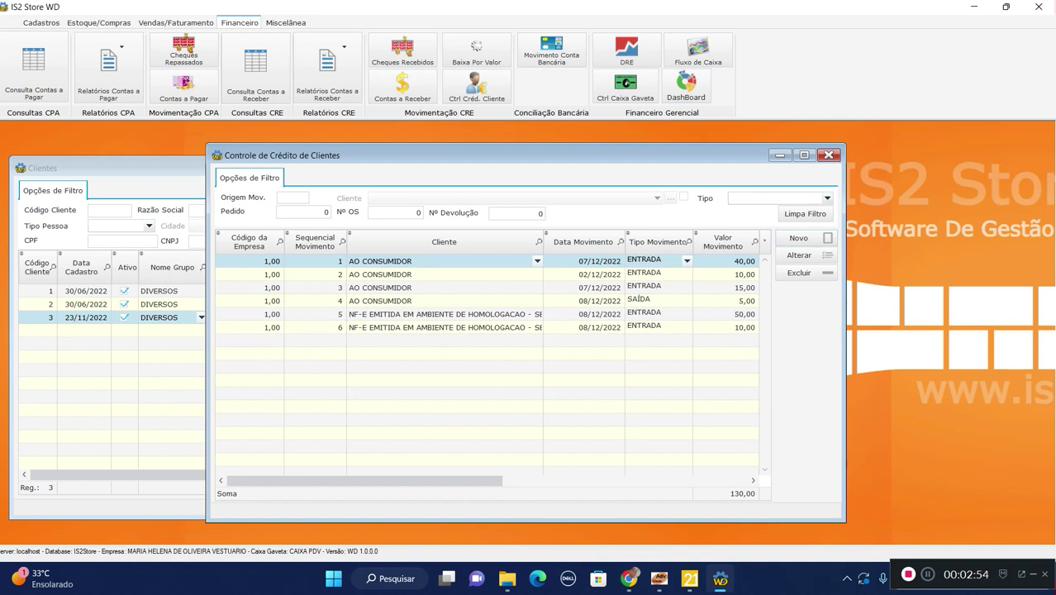
Close the credit control window and check the updated credit history and balance in the client's dashboard
click(828, 155)
click(669, 343)
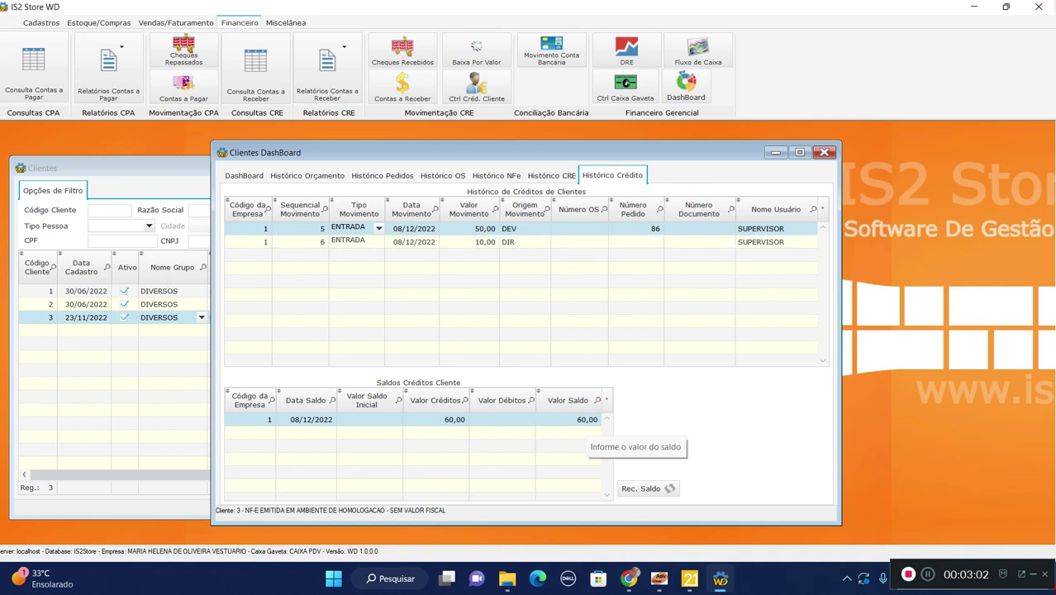
click(824, 152)
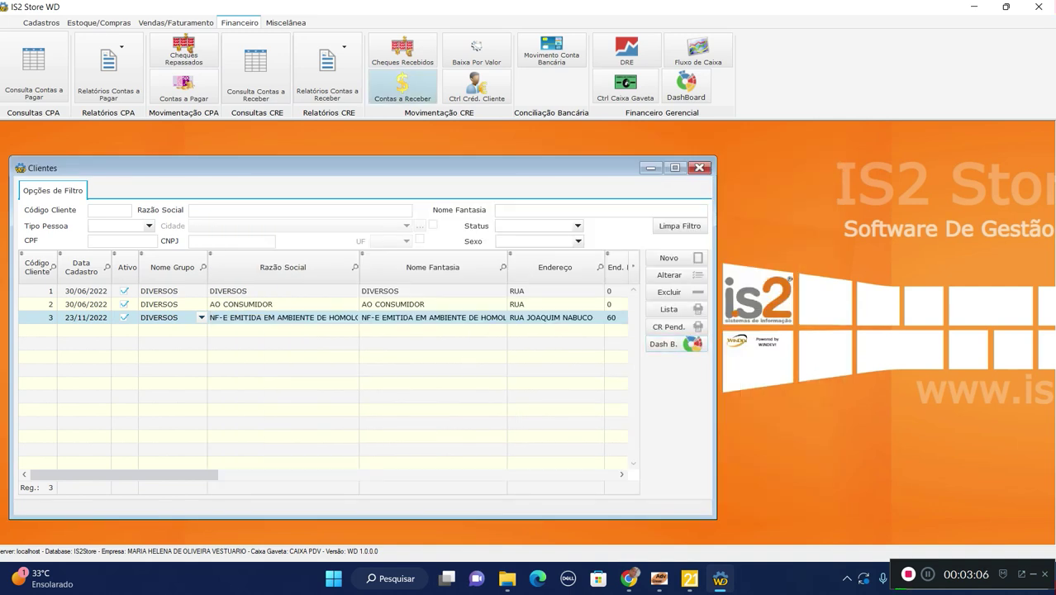
Open the client's receivable issued 08/12/2022 and due 23/12/2022 for editing in Contas a Receber and show its receipts
click(402, 85)
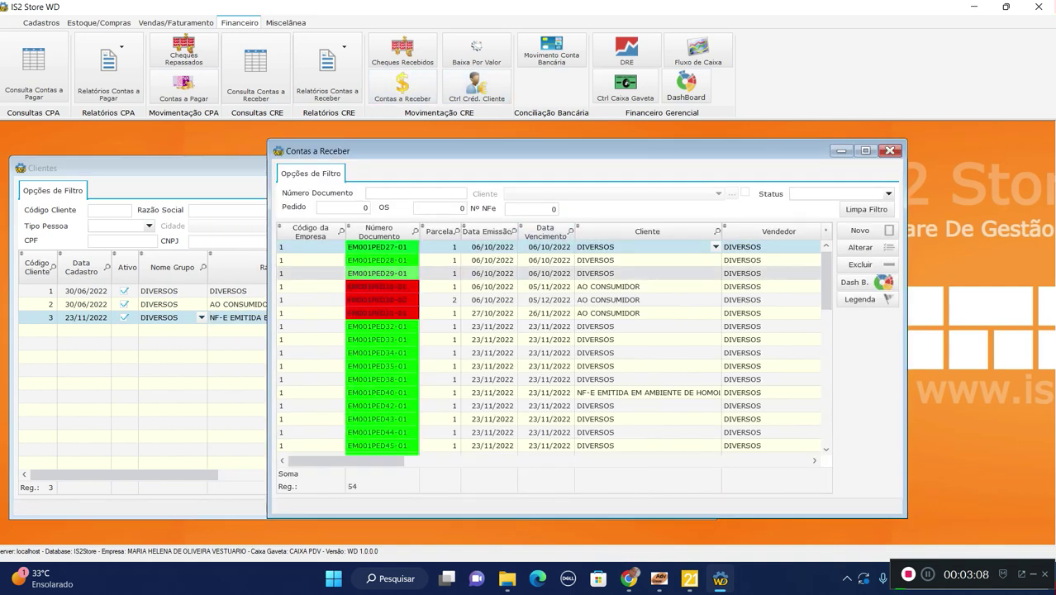
click(644, 392)
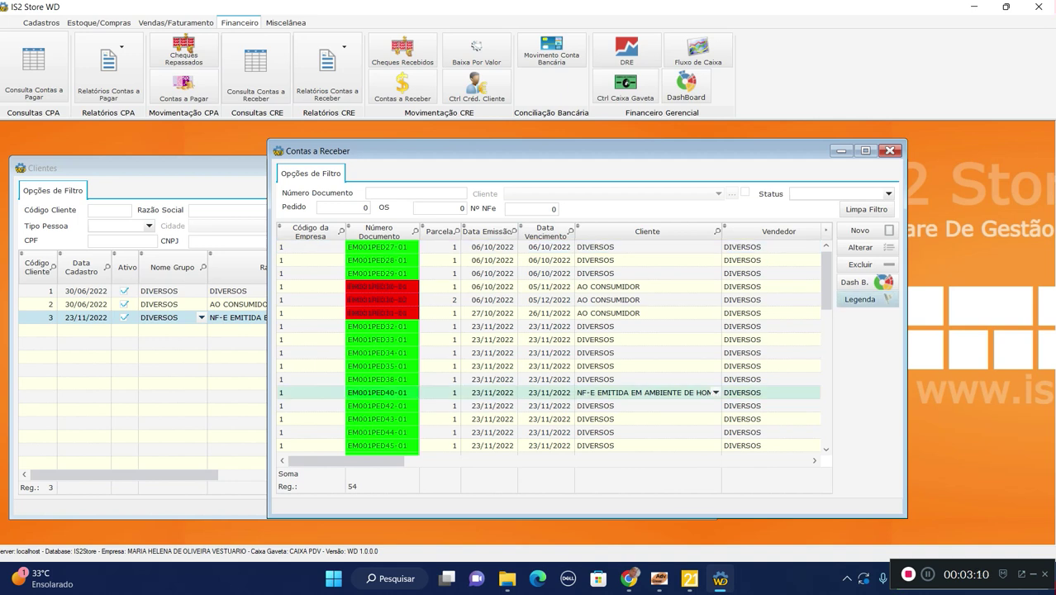
mouse_move(861, 299)
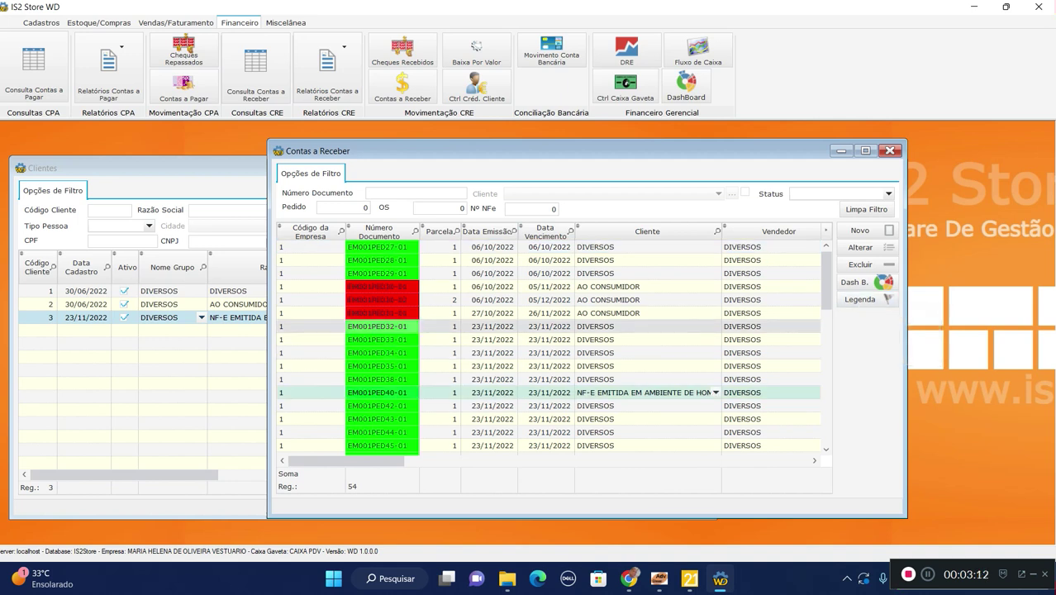
scroll(545, 318, down, 2)
scroll(545, 346, down, 10)
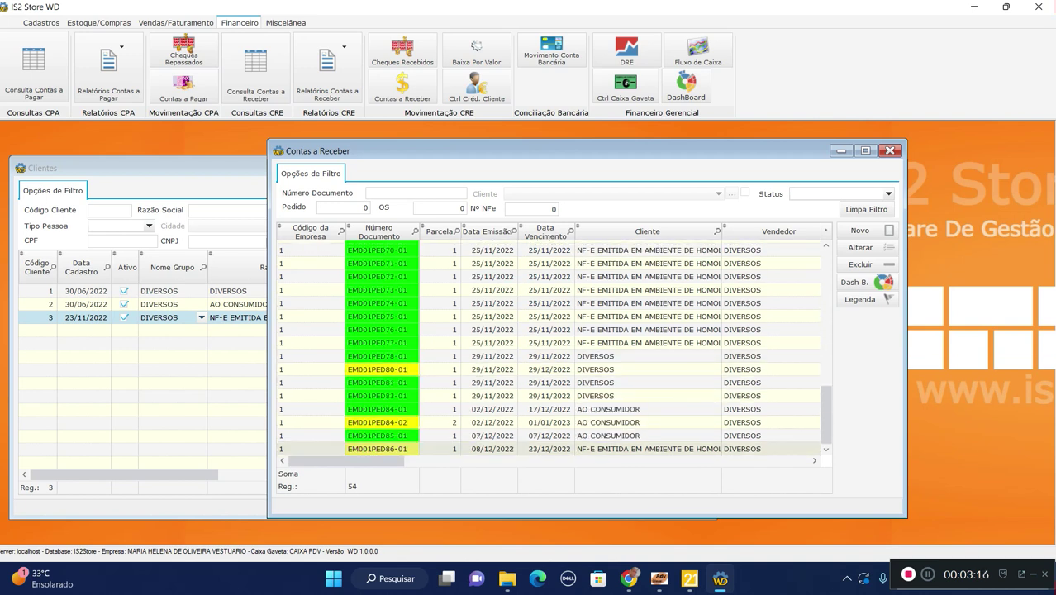
click(380, 449)
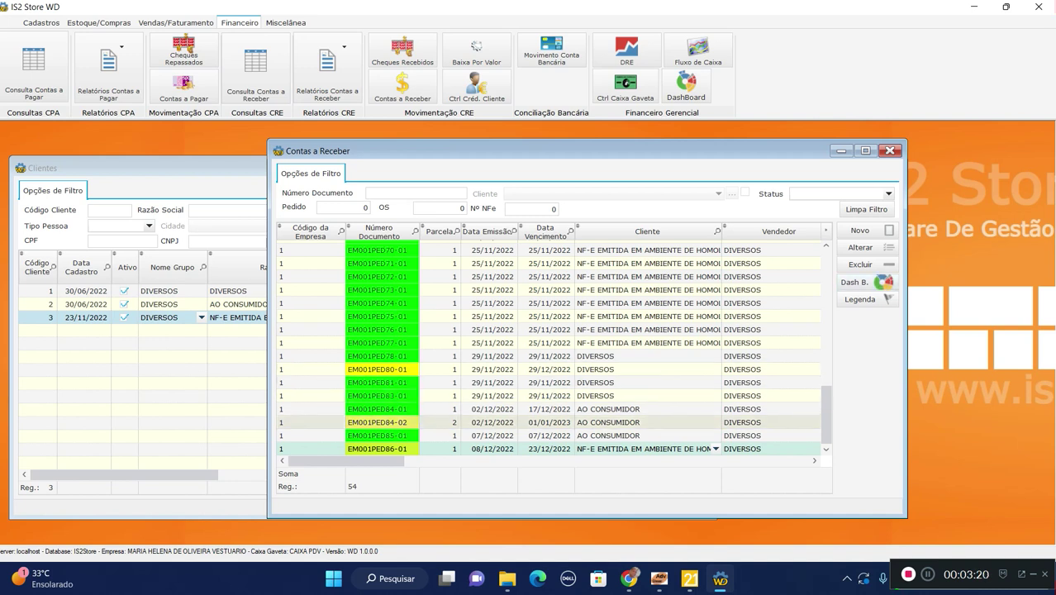
click(860, 247)
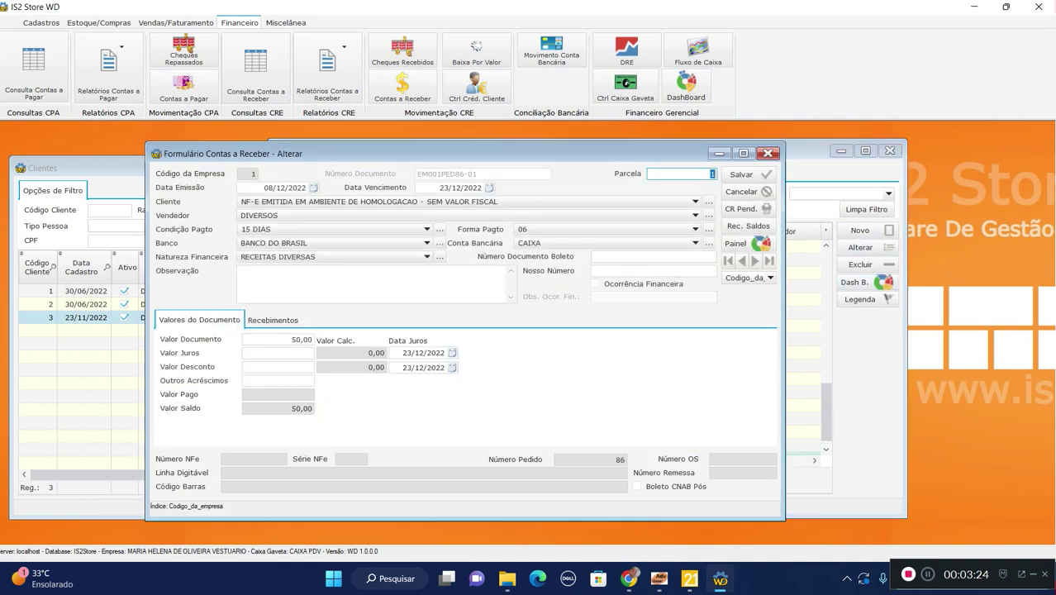
click(273, 320)
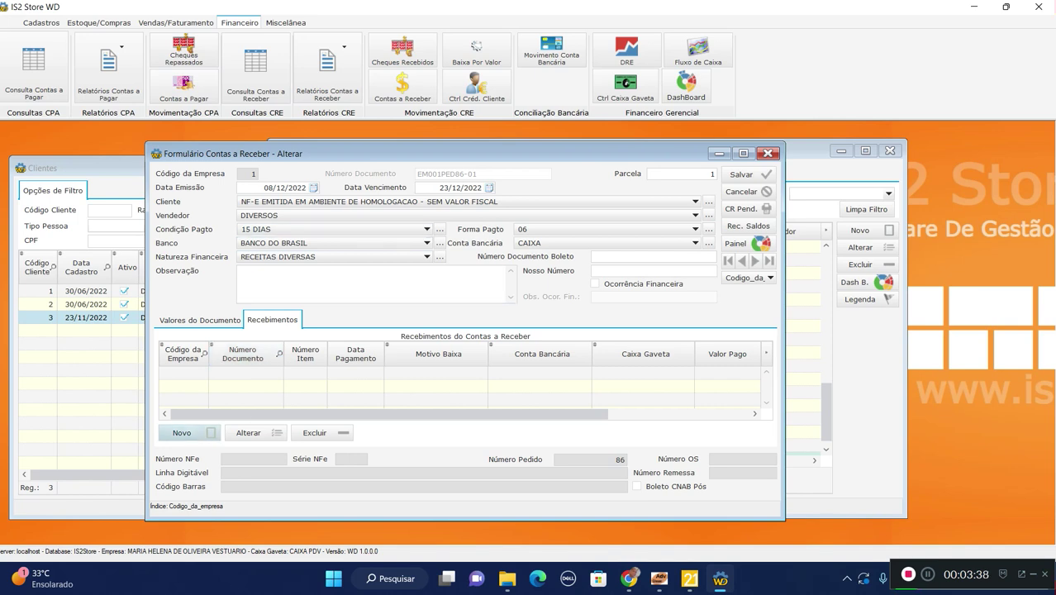
click(190, 433)
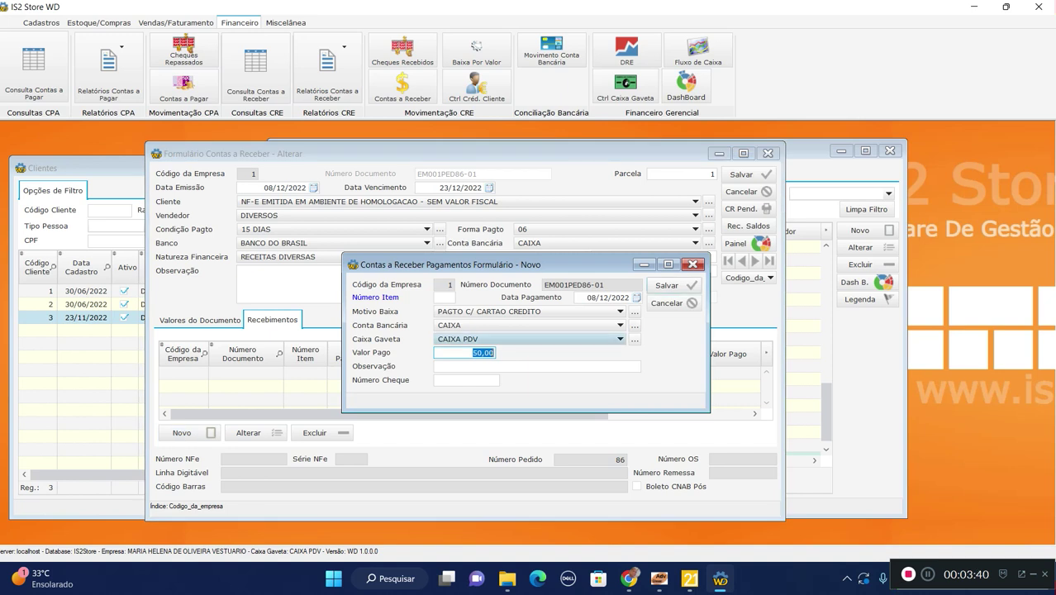
click(545, 312)
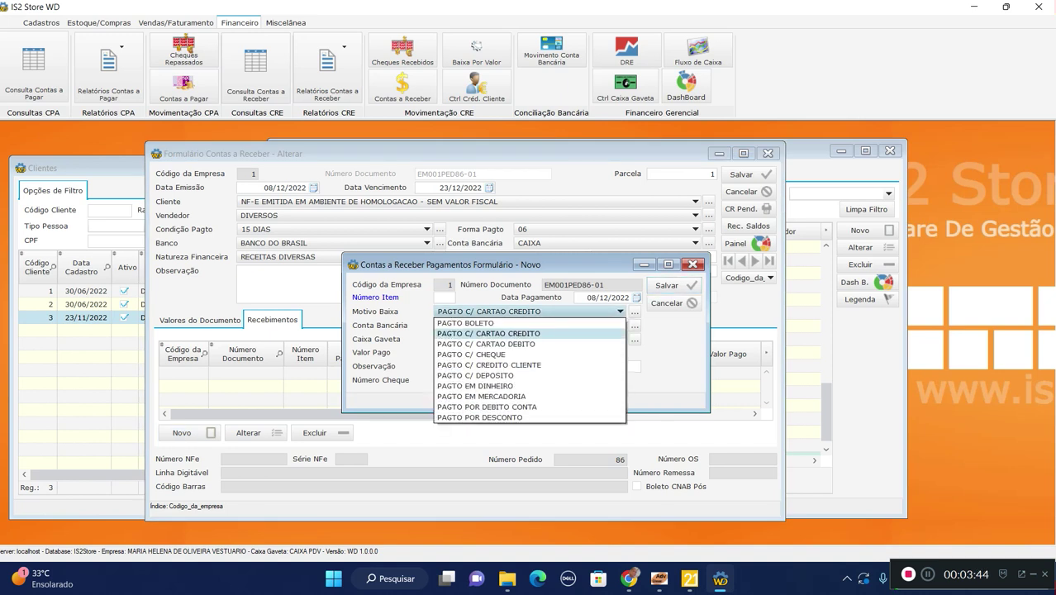
key(Down)
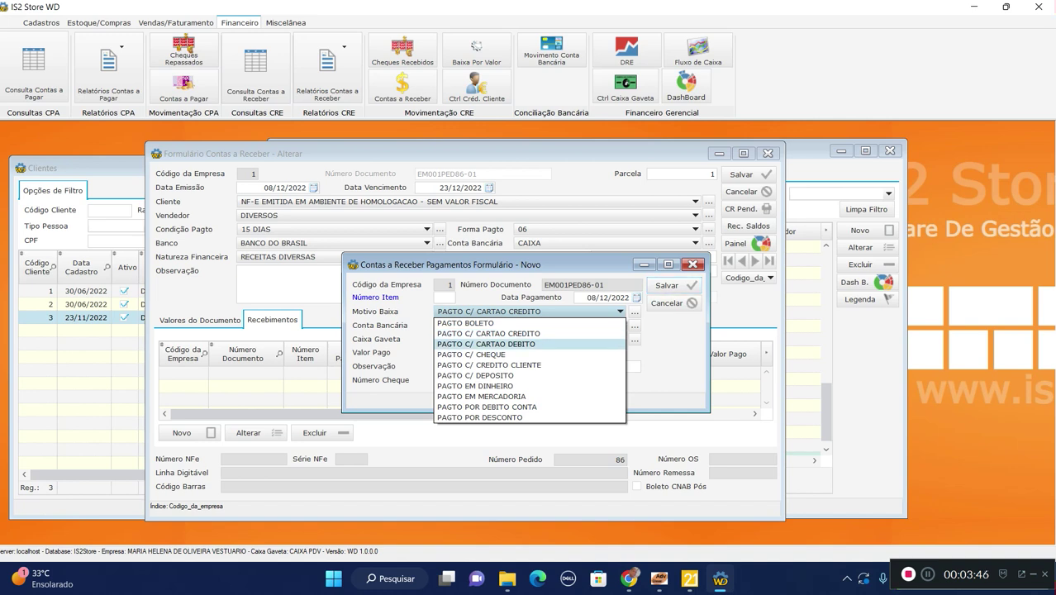
key(Down)
key(Down)
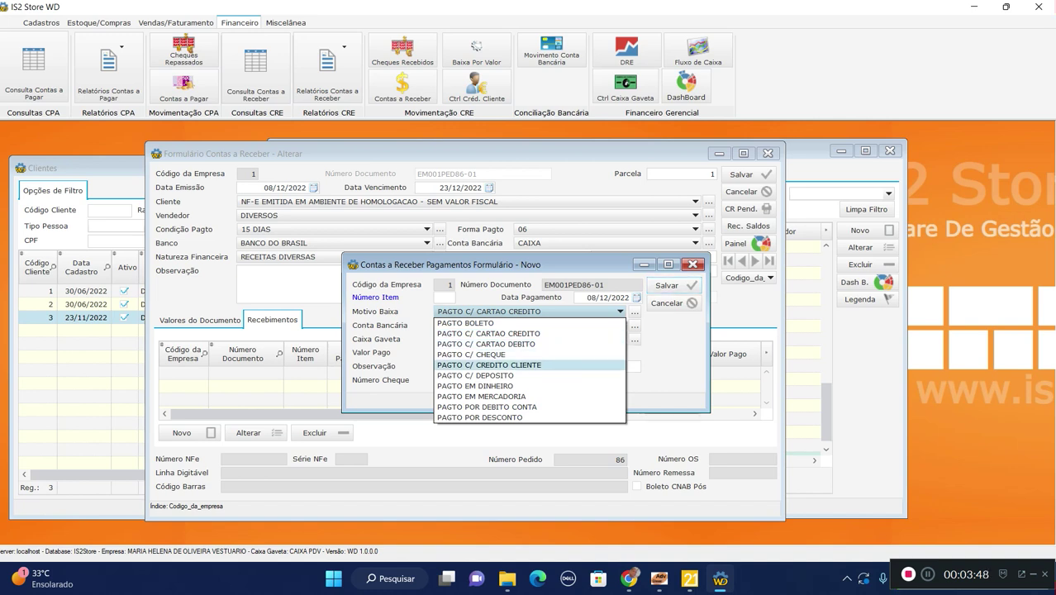
key(Return)
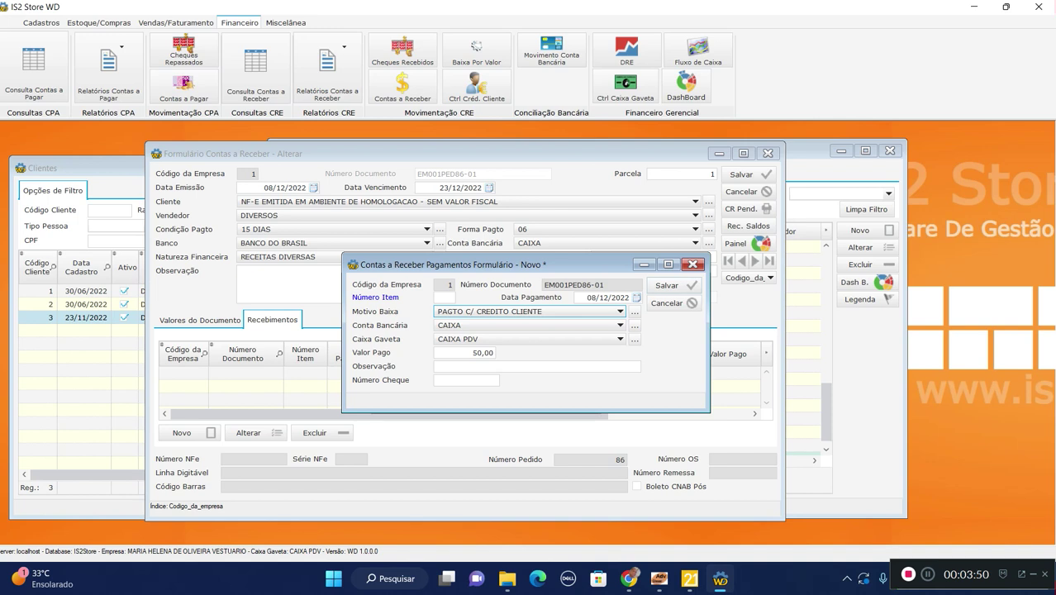
click(667, 303)
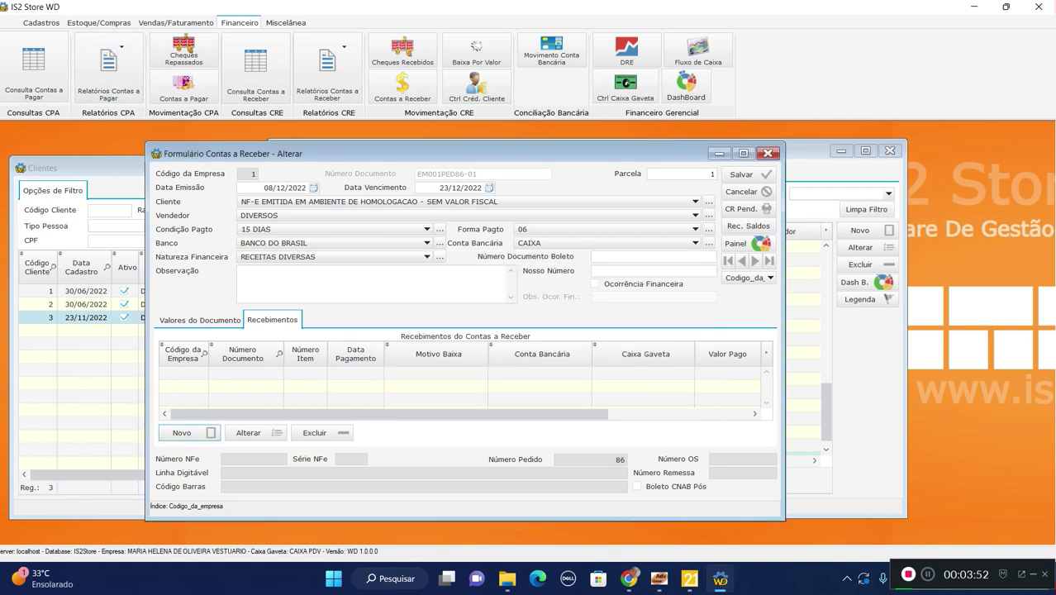
Examine the settings of the settlement reasons PAGTO C/ CARTAO CREDITO and PAGTO C/ CREDITO CLIENTE, especially Usa Crédito Cliente
click(41, 22)
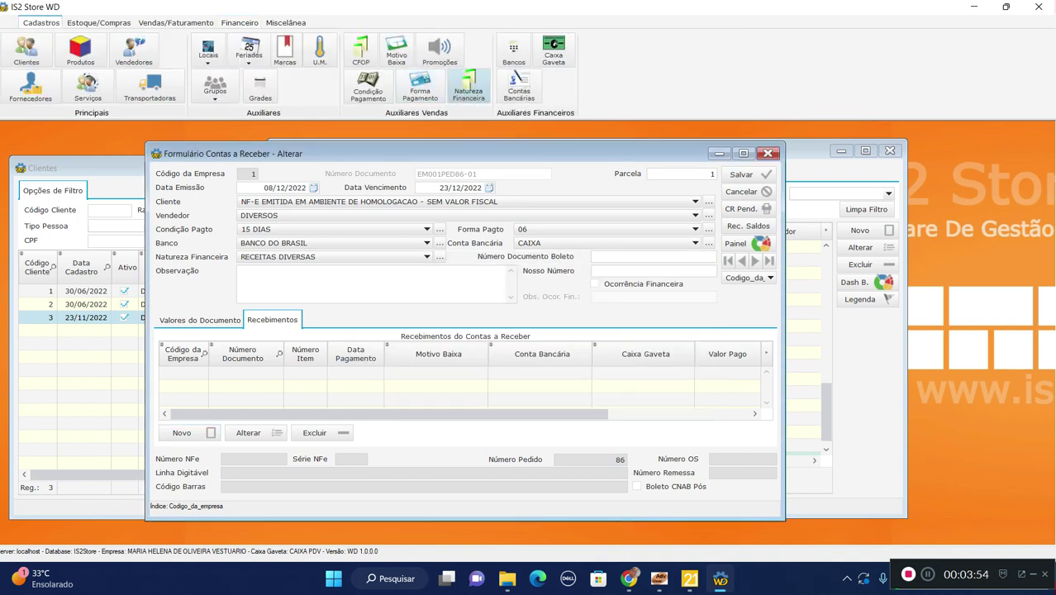
click(395, 51)
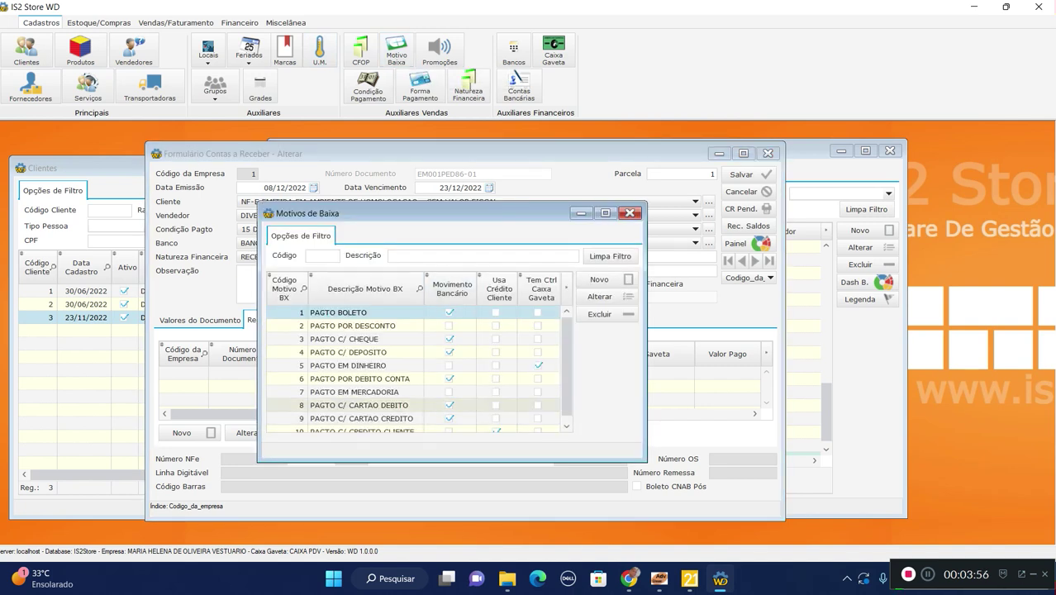
click(361, 418)
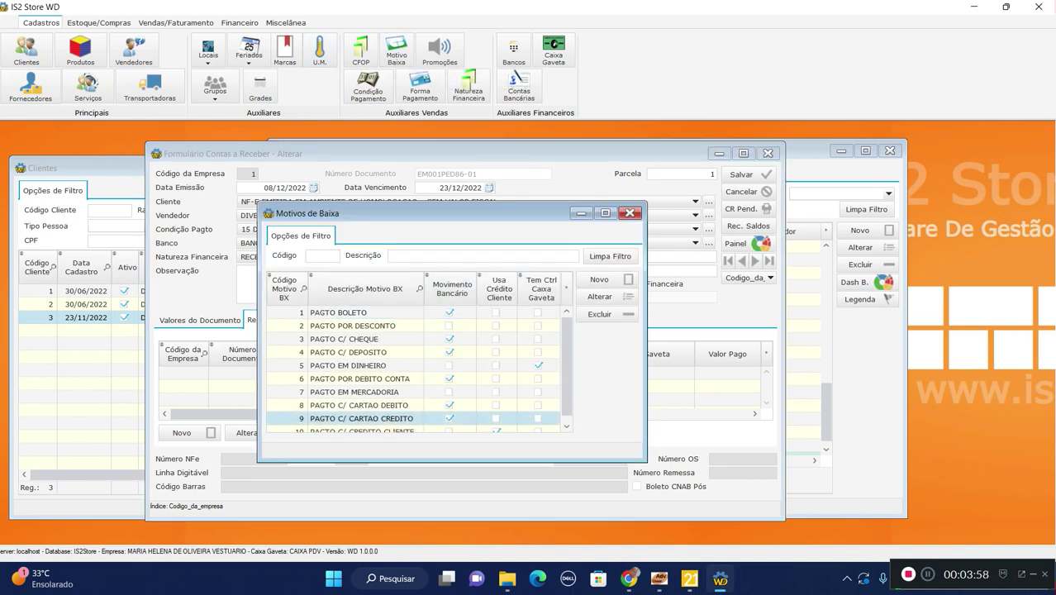
click(600, 295)
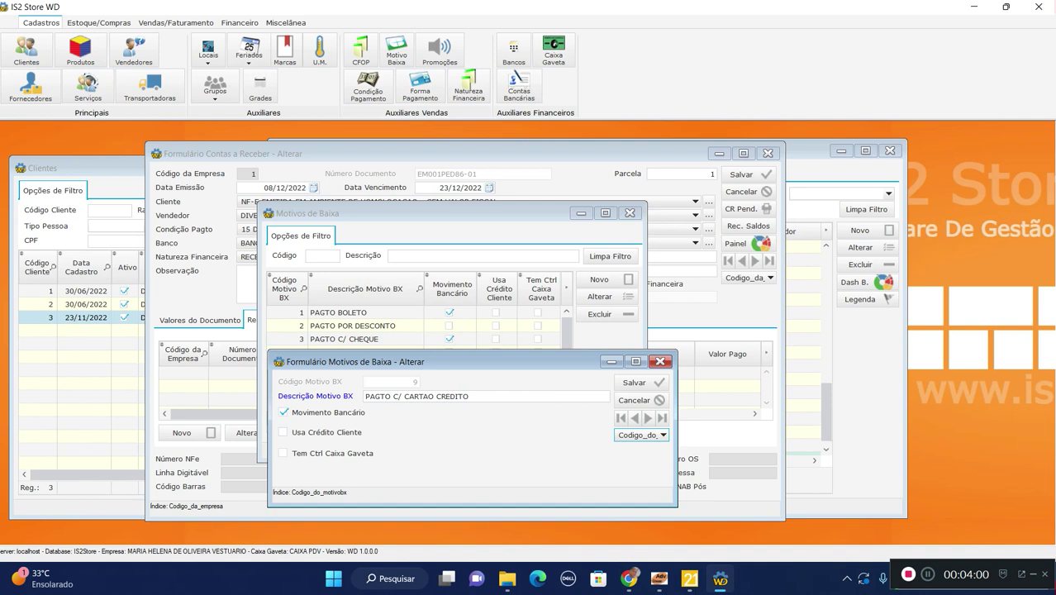
click(636, 400)
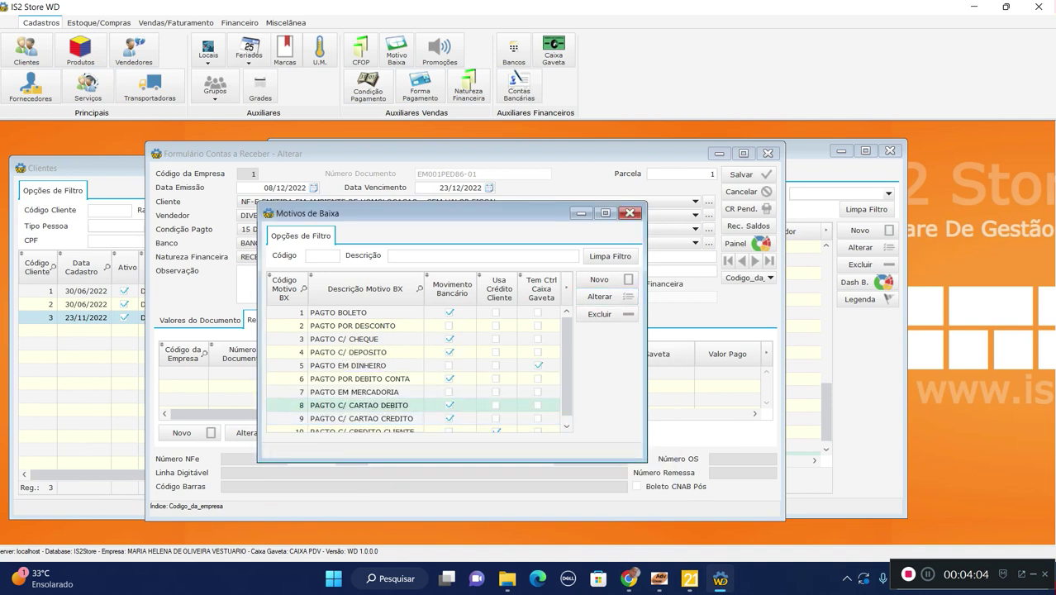
scroll(418, 369, down, 1)
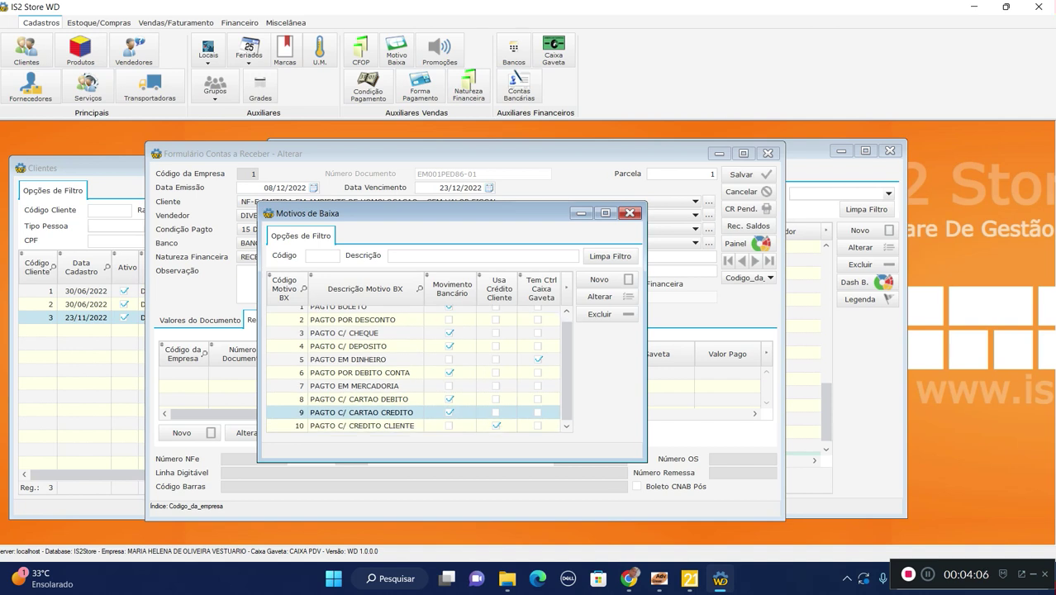
click(395, 425)
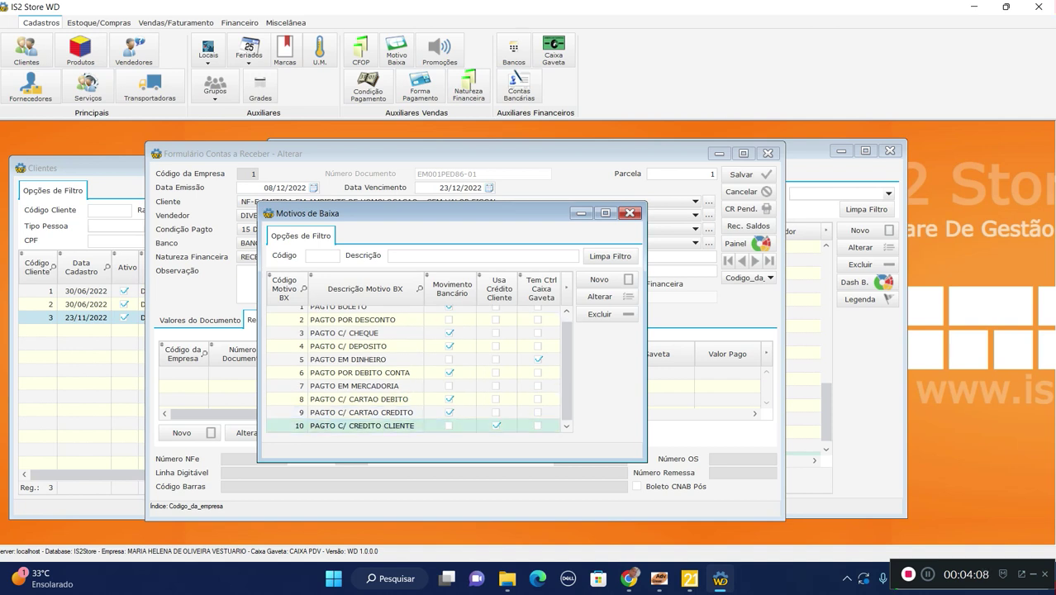
click(599, 295)
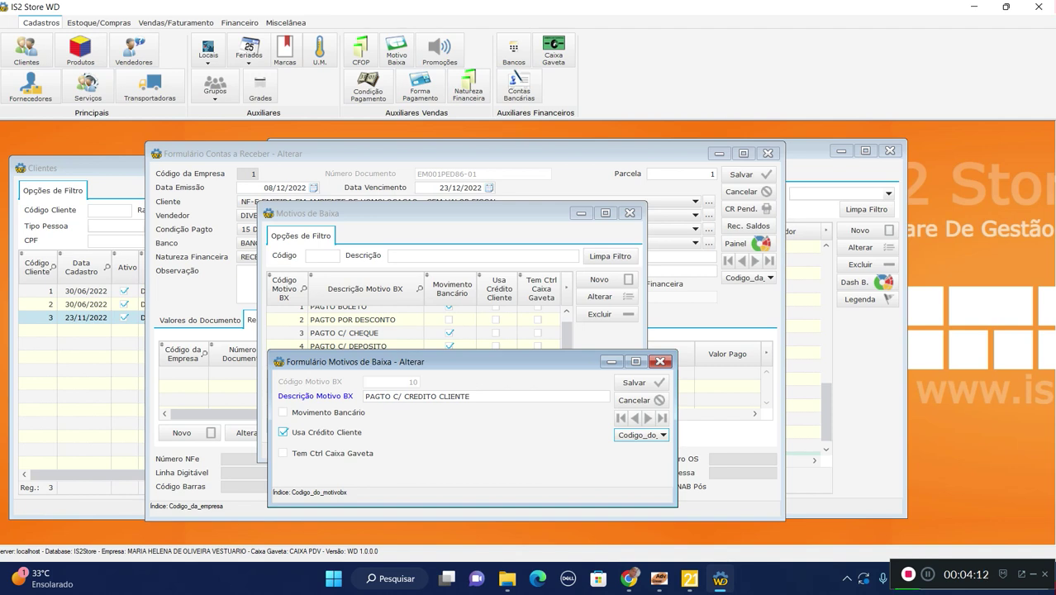
click(660, 361)
click(630, 213)
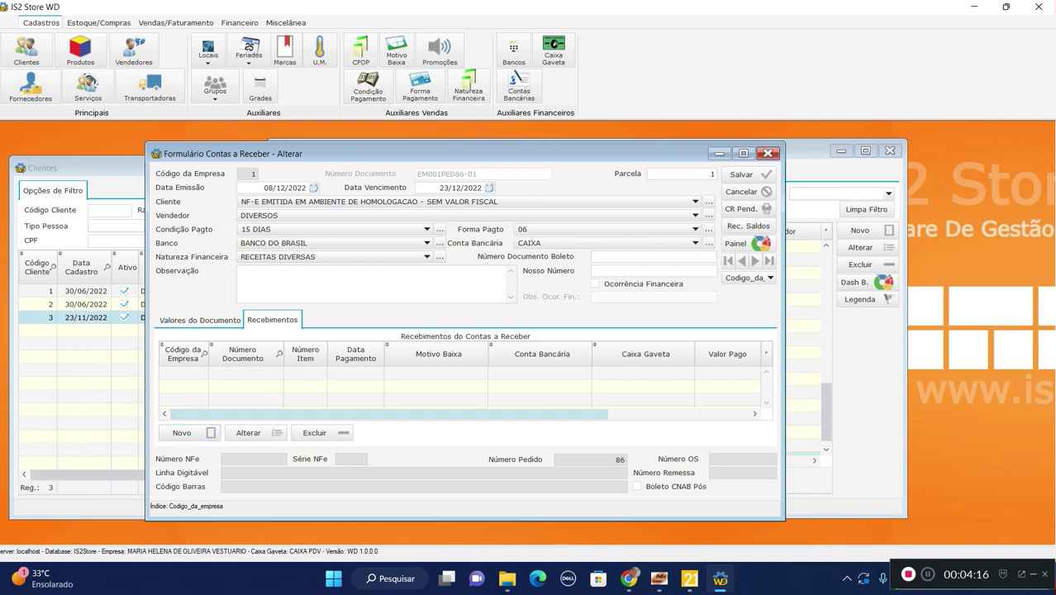
Add a 50,00 receipt to the receivable with settlement reason PAGTO C/ CREDITO CLIENTE and observation TESTE, save it, and close the receivable form
click(189, 433)
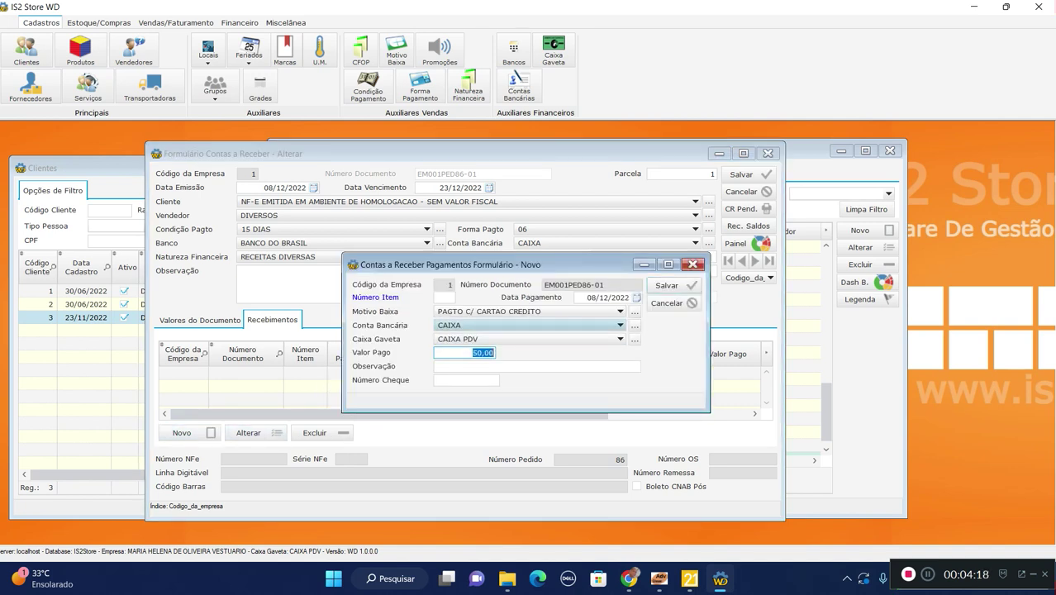
click(528, 312)
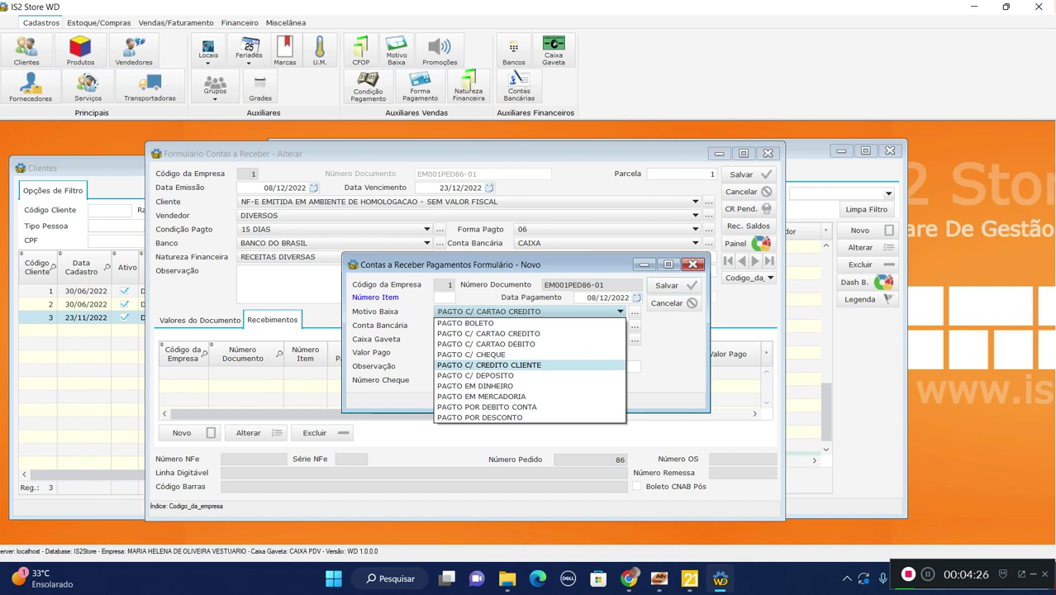
click(489, 365)
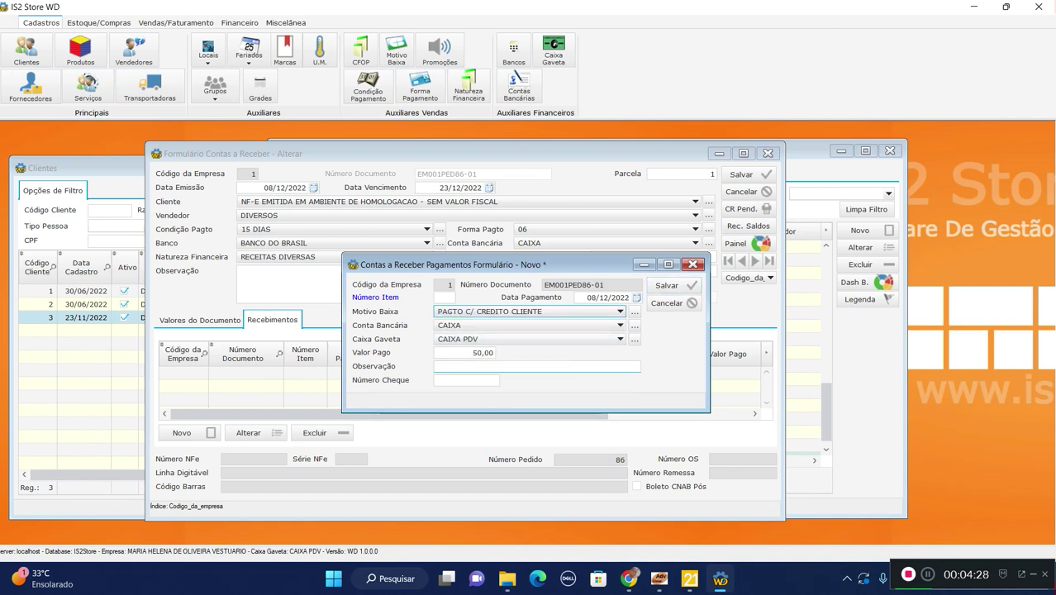
click(479, 366)
text(TESTE)
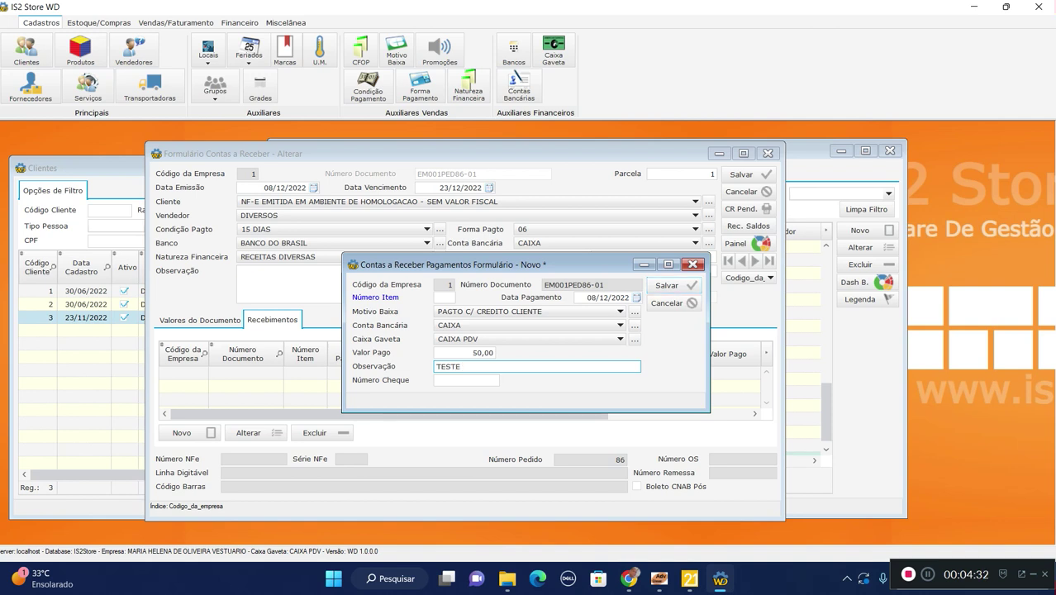
click(667, 285)
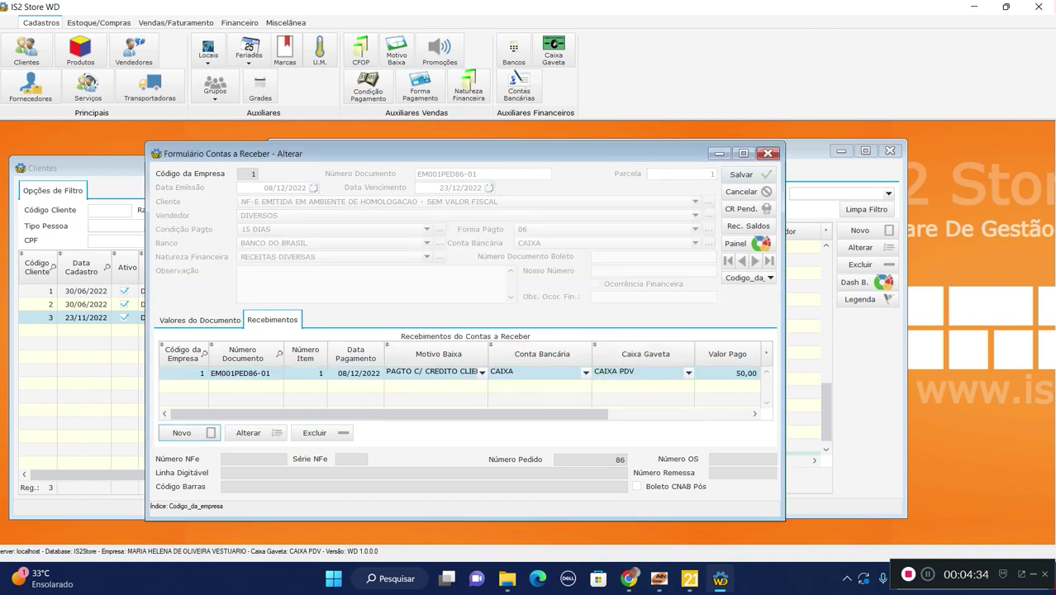
click(199, 320)
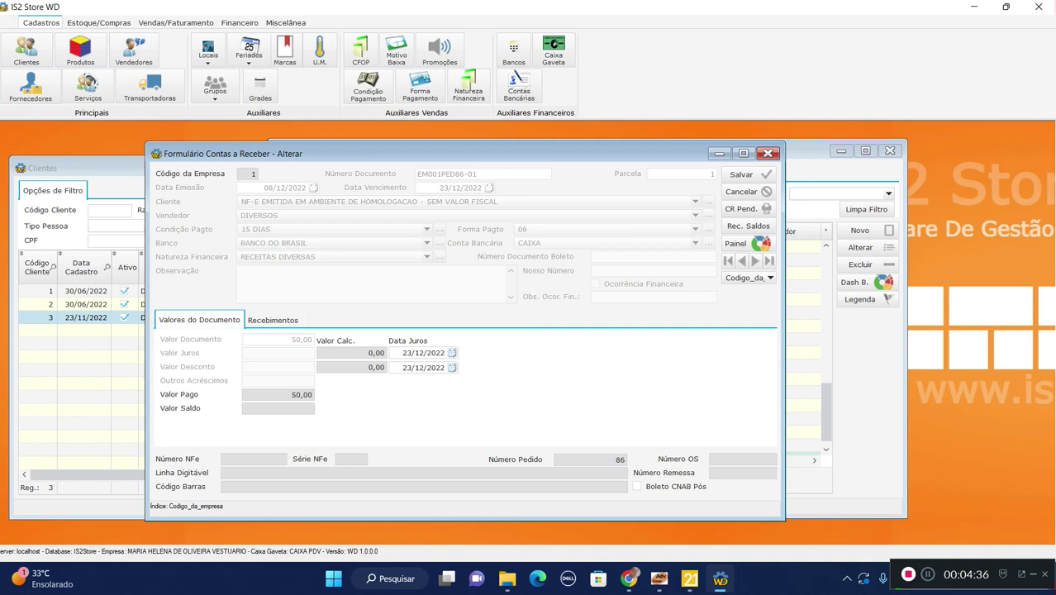
click(767, 152)
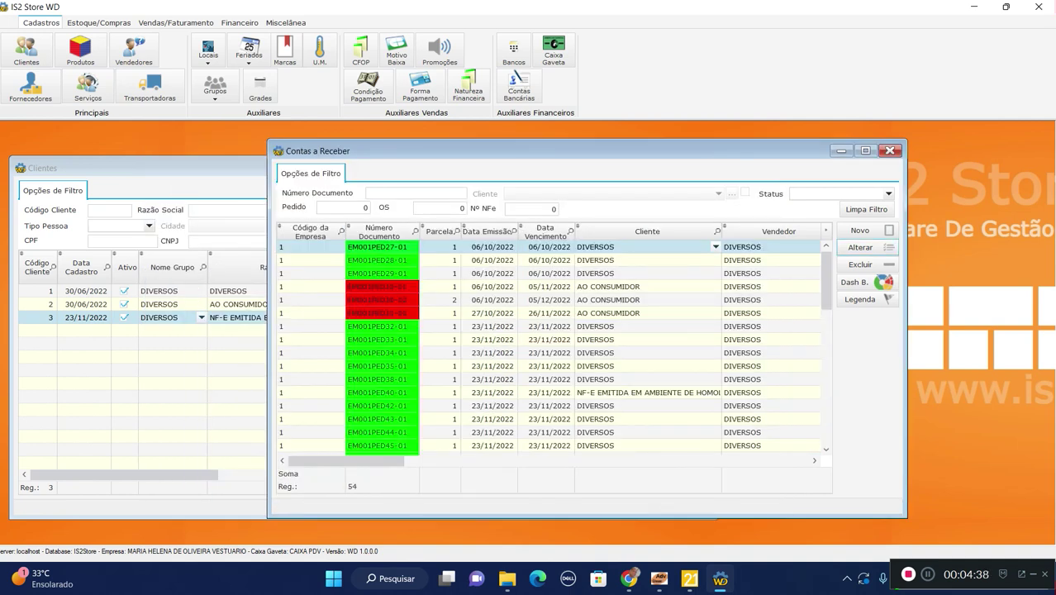
Reopen the client's dashboard and examine the origin and value of each credit movement and the remaining balance in the credit history
click(699, 167)
click(674, 342)
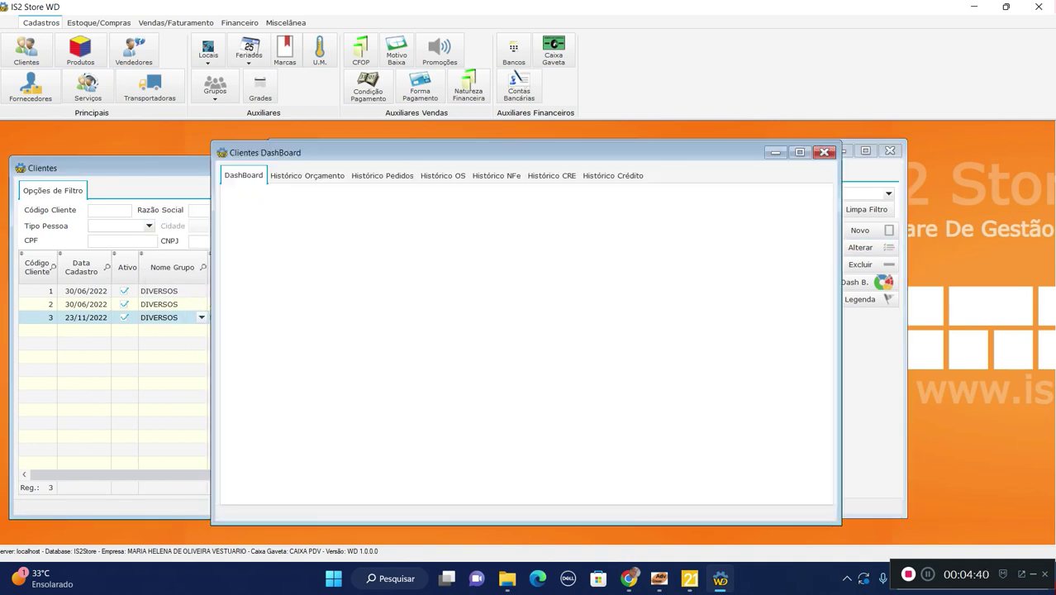
click(612, 175)
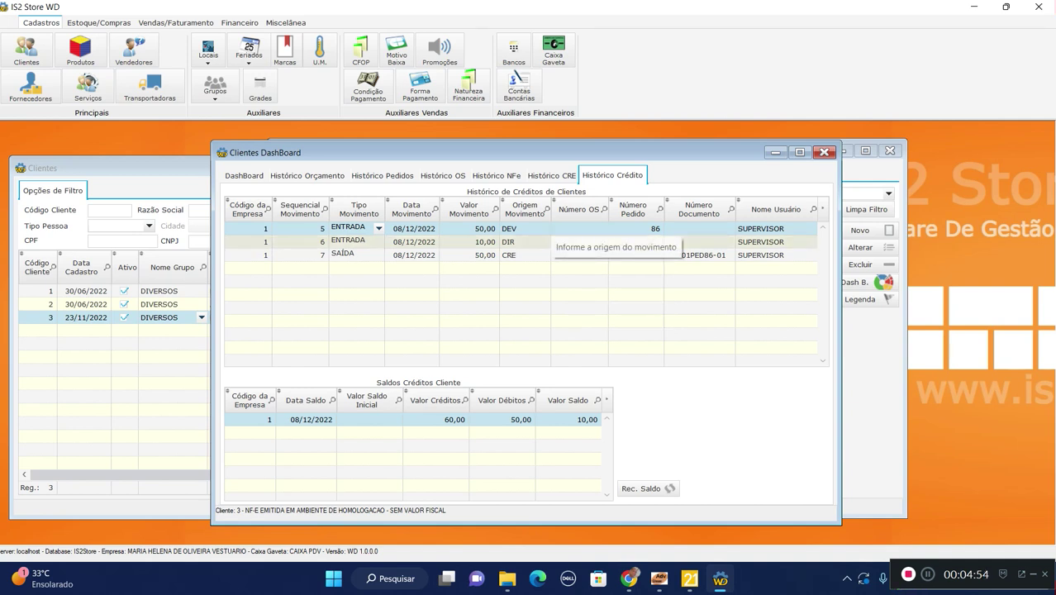
click(536, 242)
click(619, 228)
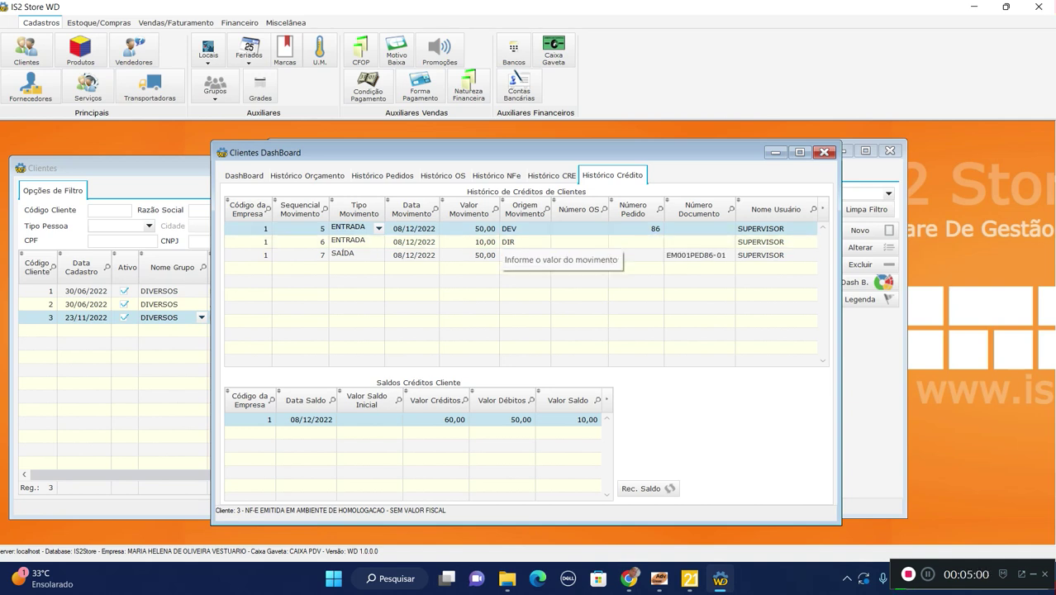
click(490, 242)
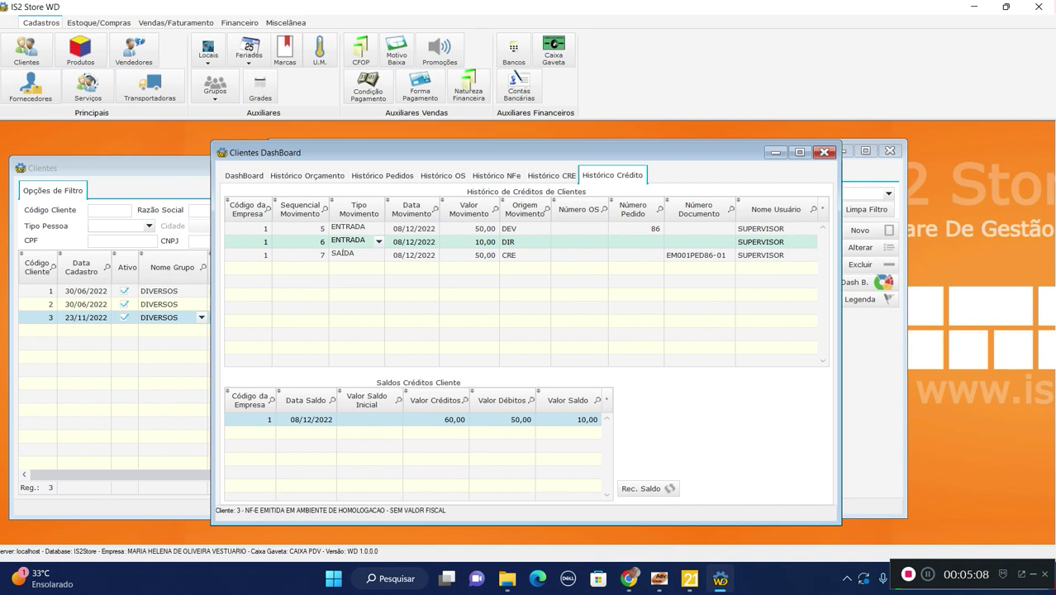
click(516, 255)
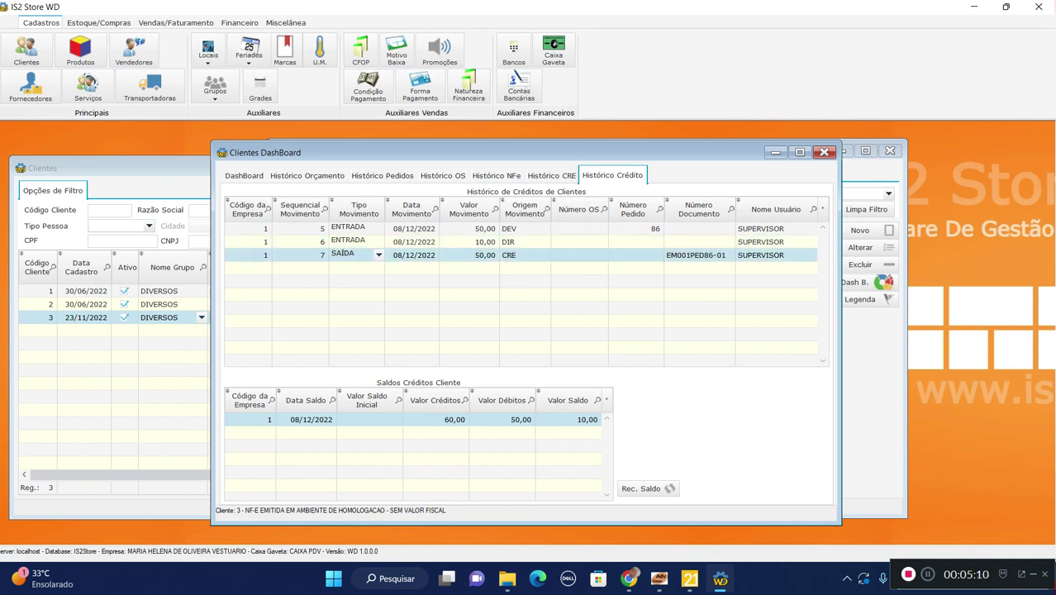